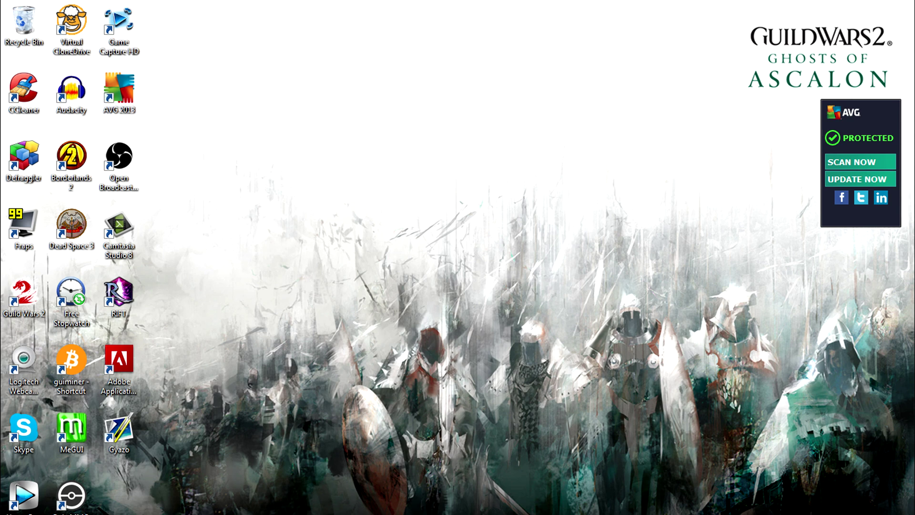
Launch Open Broadcaster Software from the desktop.
double_click(118, 164)
left_click_drag(420, 95, 387, 95)
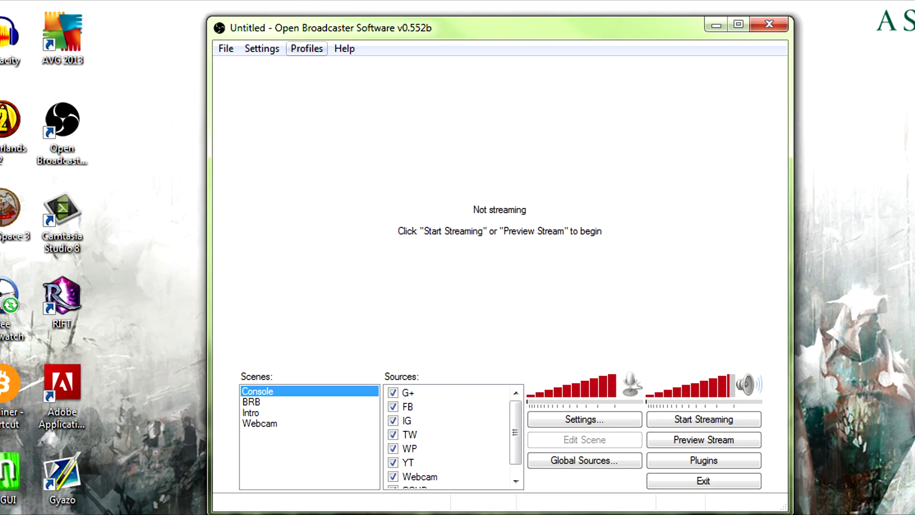
Look over the settings options, the scene and source commands, and the sources of the Console scene.
left_click(261, 48)
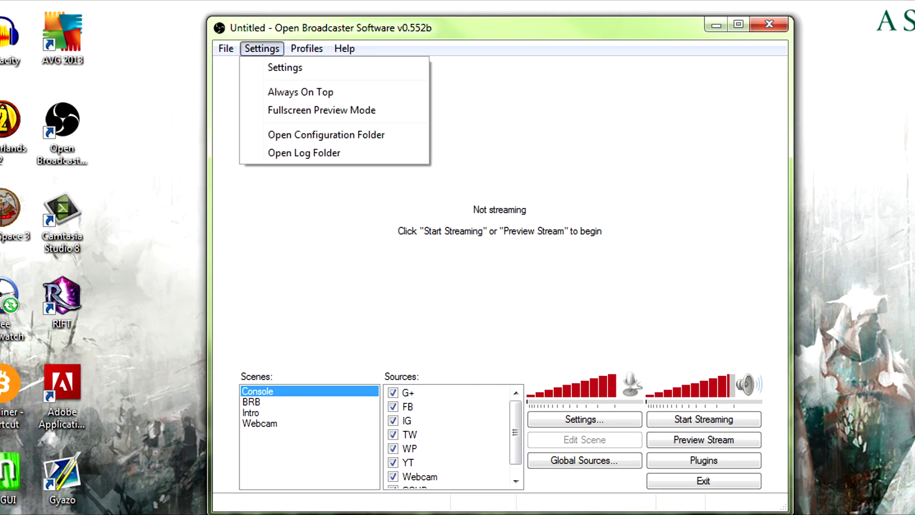
left_click(307, 48)
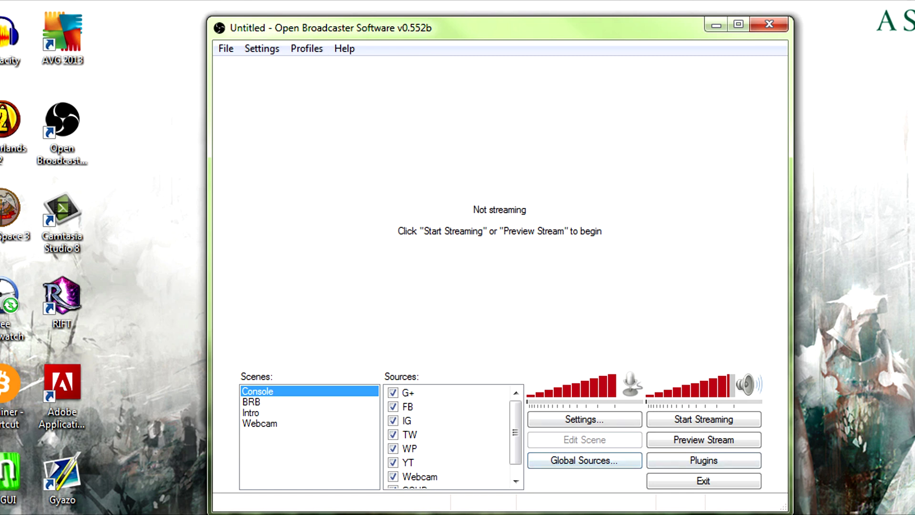
right_click(315, 452)
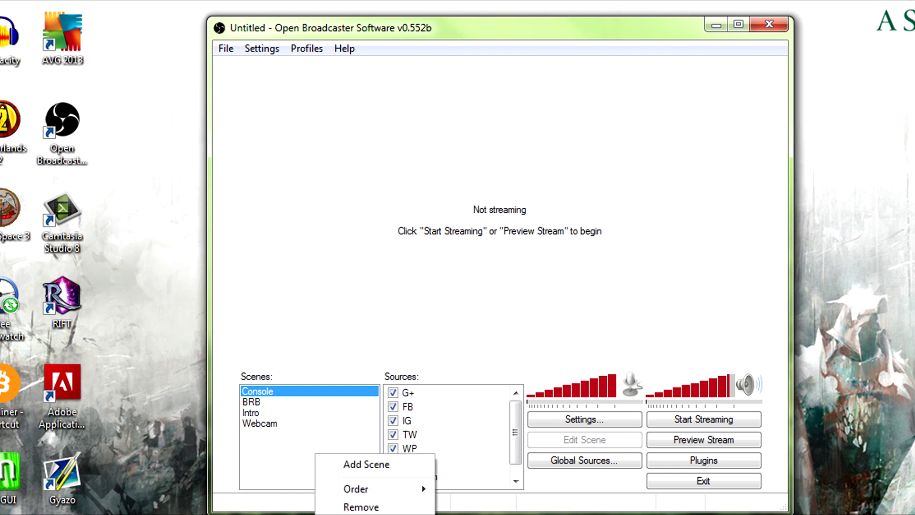
right_click(430, 451)
mouse_move(477, 460)
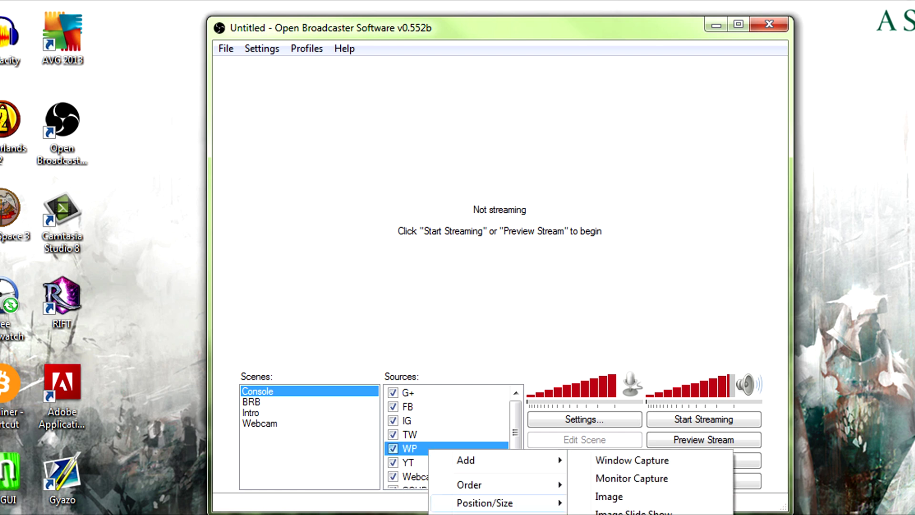
key("Escape")
key("Escape")
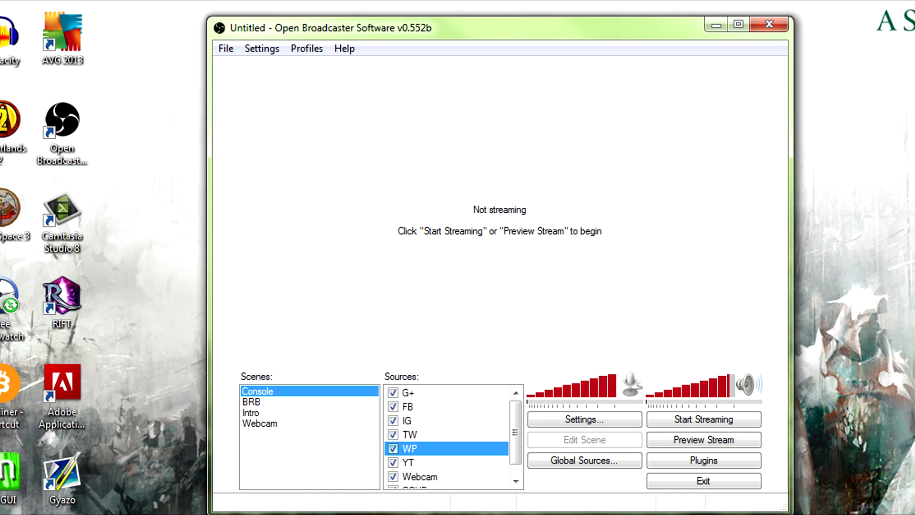
scroll(447, 437, "down", 1)
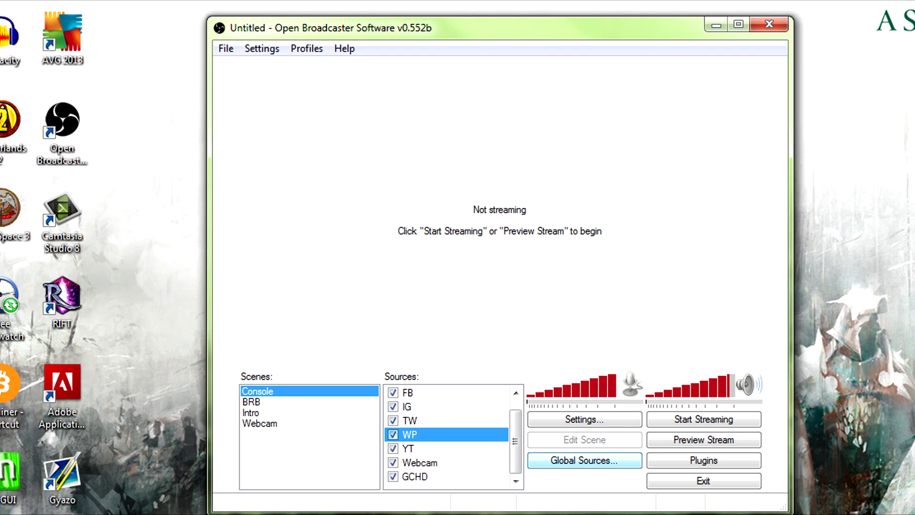
left_click(226, 49)
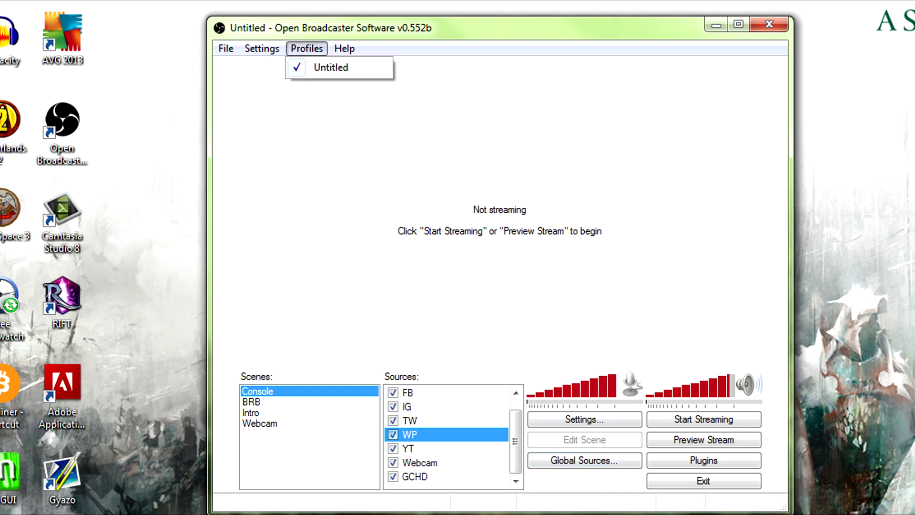
mouse_move(261, 49)
key("Right")
key("Left")
key("Left")
key("Right")
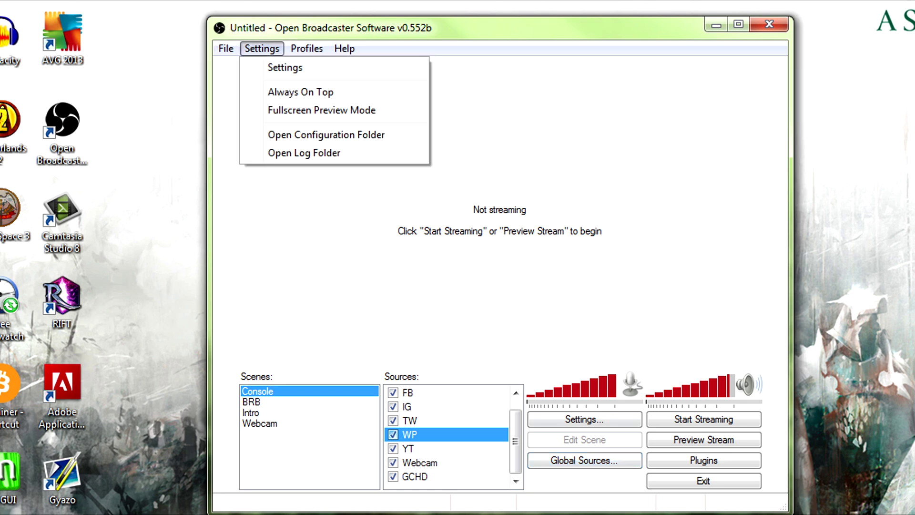
key("Down")
key("Escape")
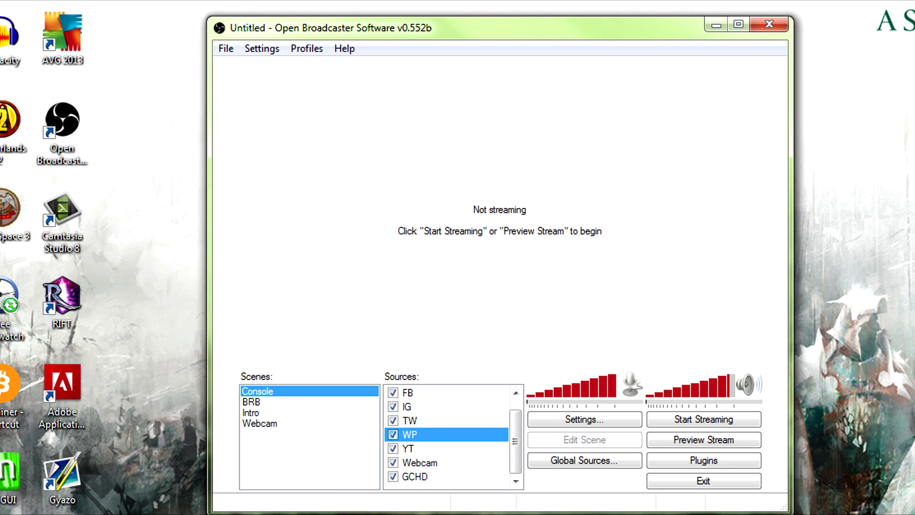
Add a new scene named "Tutorial Scene".
right_click(277, 445)
key("Return")
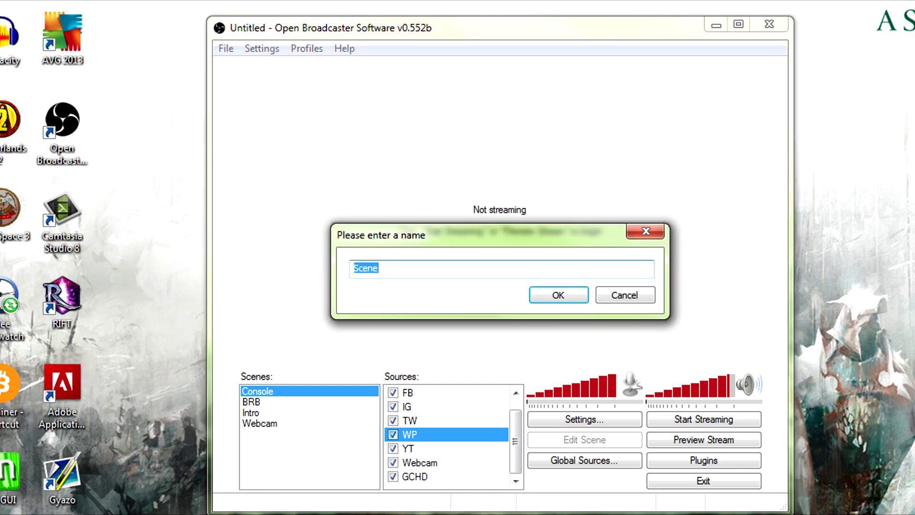
type("Tuyt")
key("BackSpace")
key("BackSpace")
type("torial Scene")
key("Return")
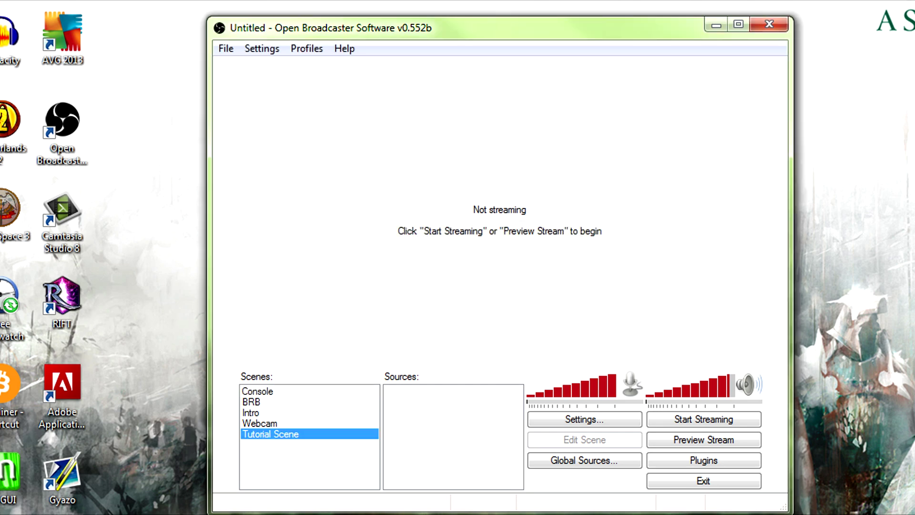
Review the existing global sources and the source types that can be added, leaving the list unchanged.
left_click(585, 461)
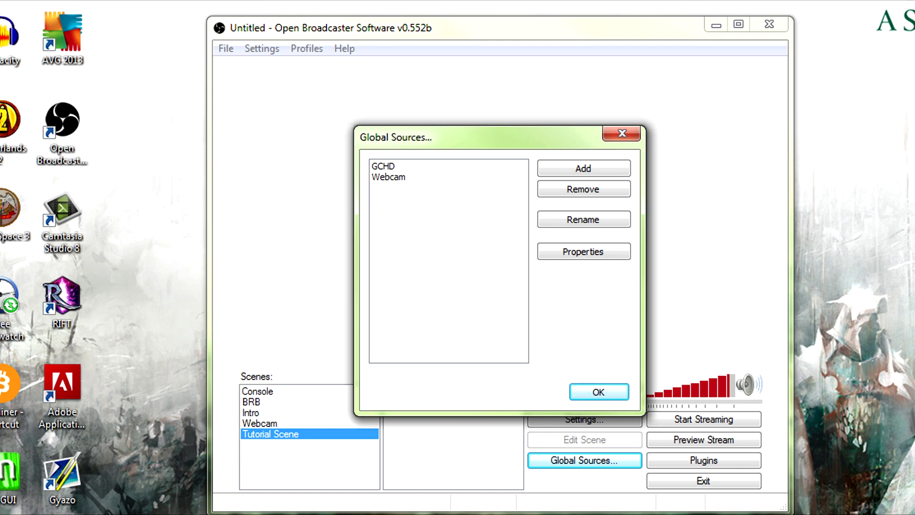
left_click(383, 167)
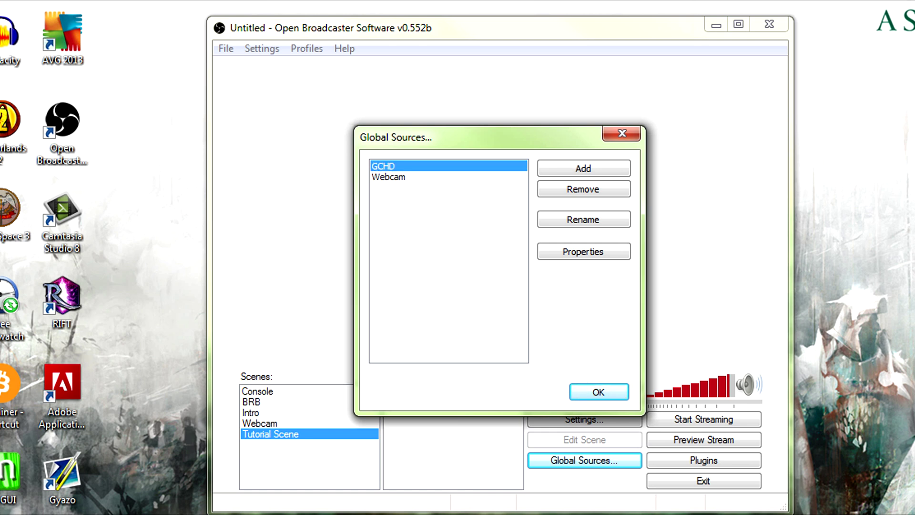
left_click(389, 177)
left_click(585, 168)
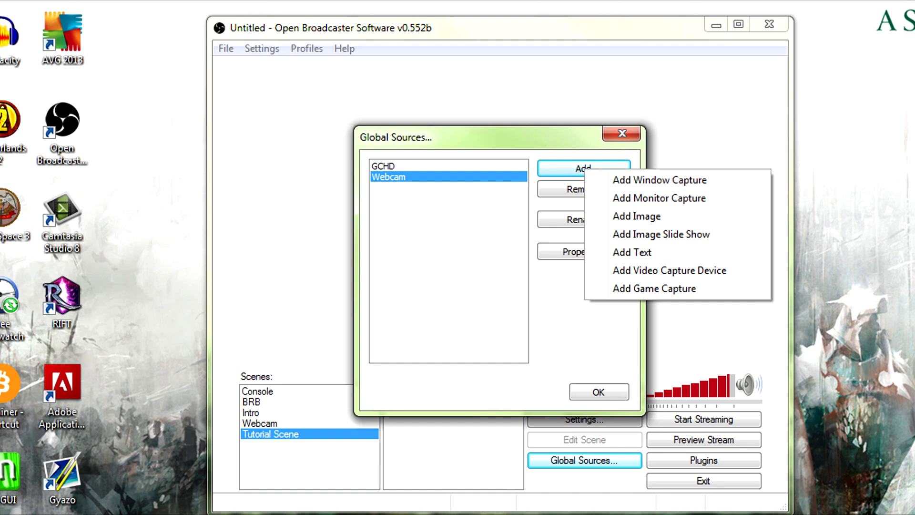
key("Escape")
key("Escape")
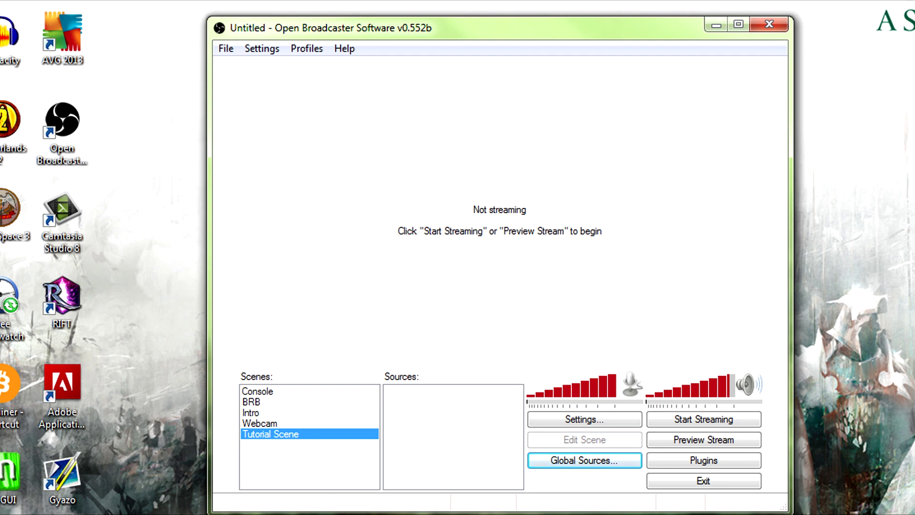
Add a monitor capture named "Main Monitor" to the global sources.
left_click(586, 460)
left_click(586, 169)
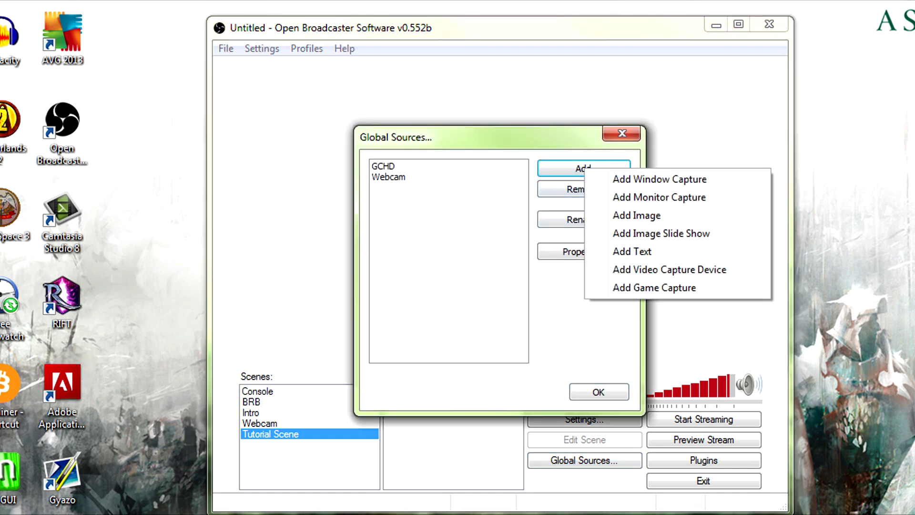
key("Down")
left_click(711, 119)
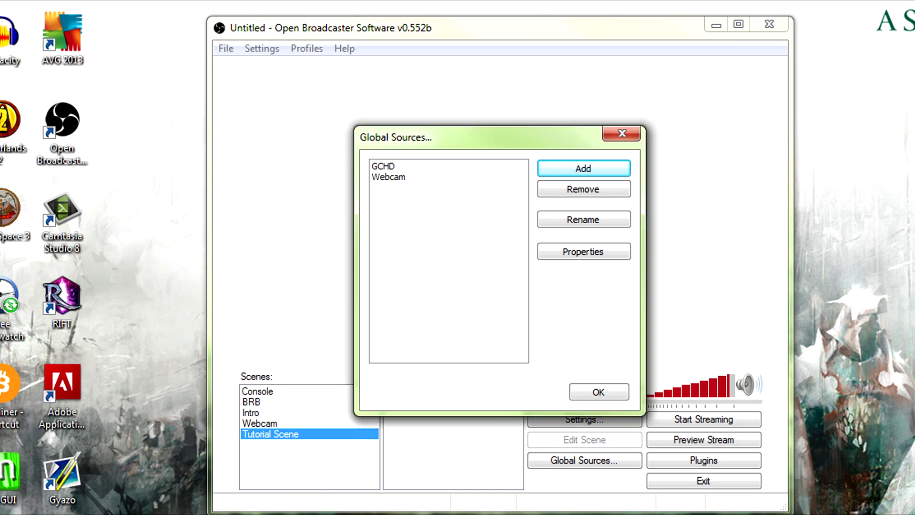
left_click(583, 168)
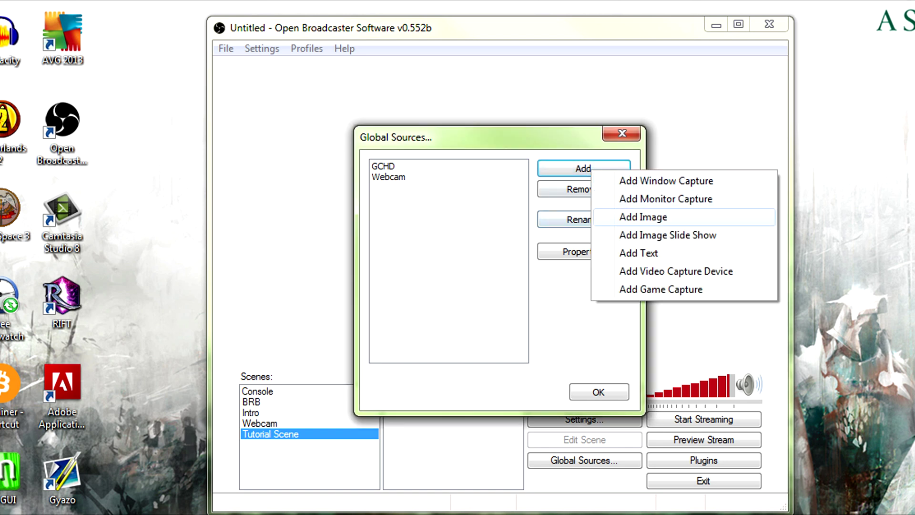
left_click(666, 199)
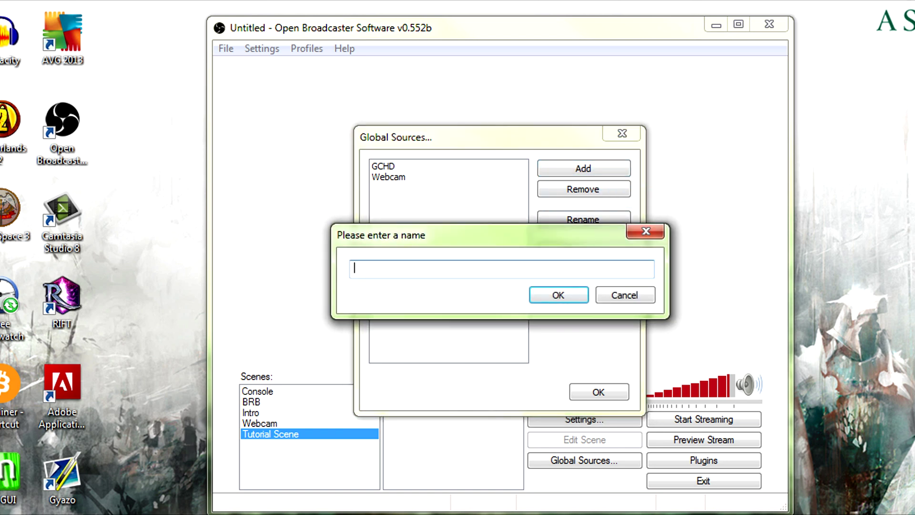
type("Main Monitor")
key("Return")
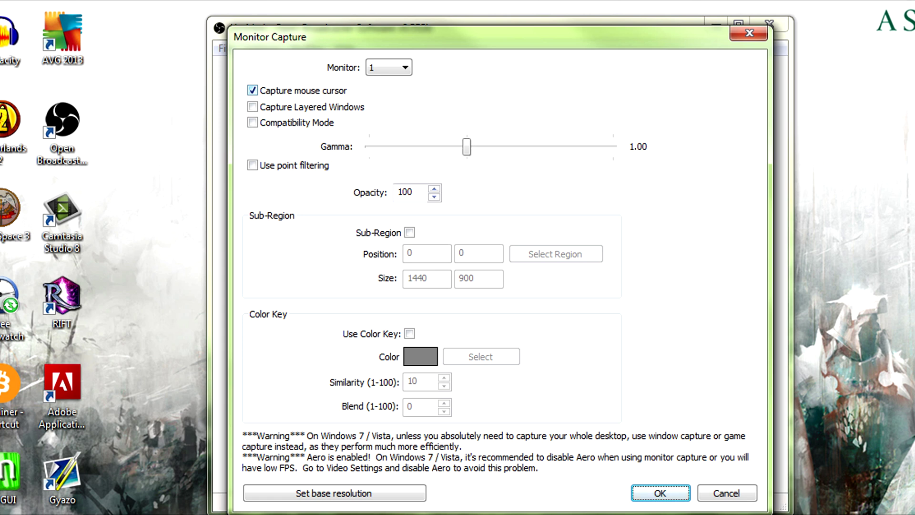
Keep monitor 1 as the captured display, accept the capture settings and close the global sources.
left_click(405, 67)
left_click(404, 68)
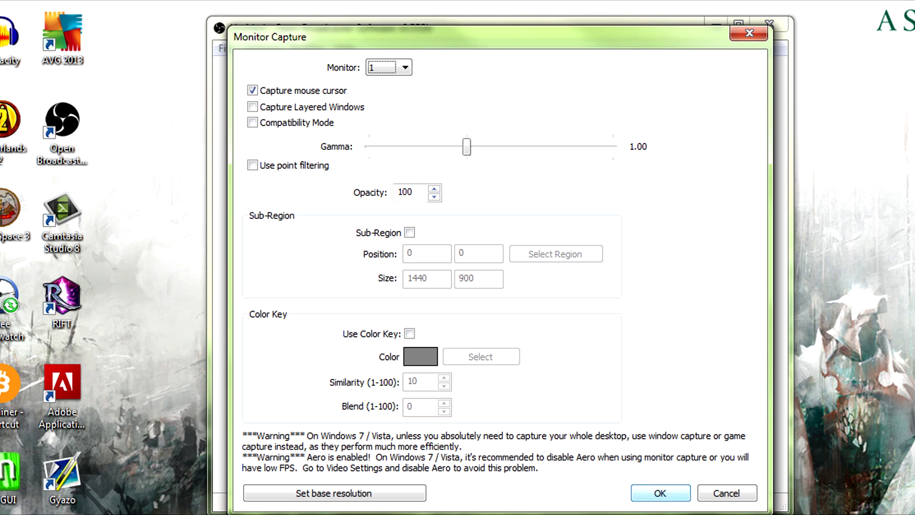
left_click(660, 493)
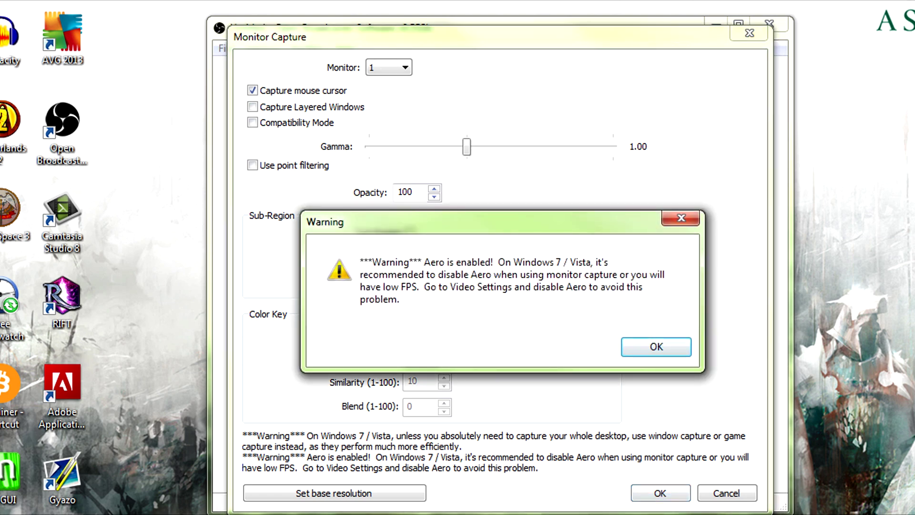
key("Return")
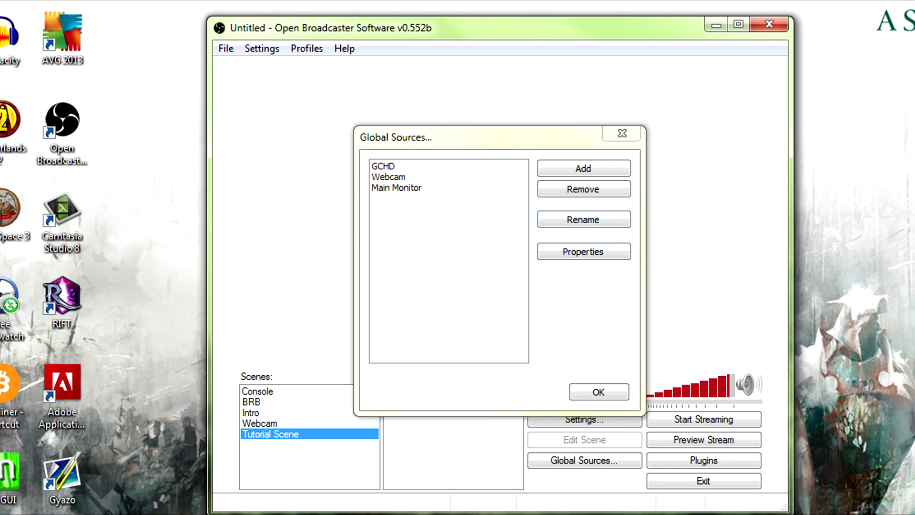
key("Return")
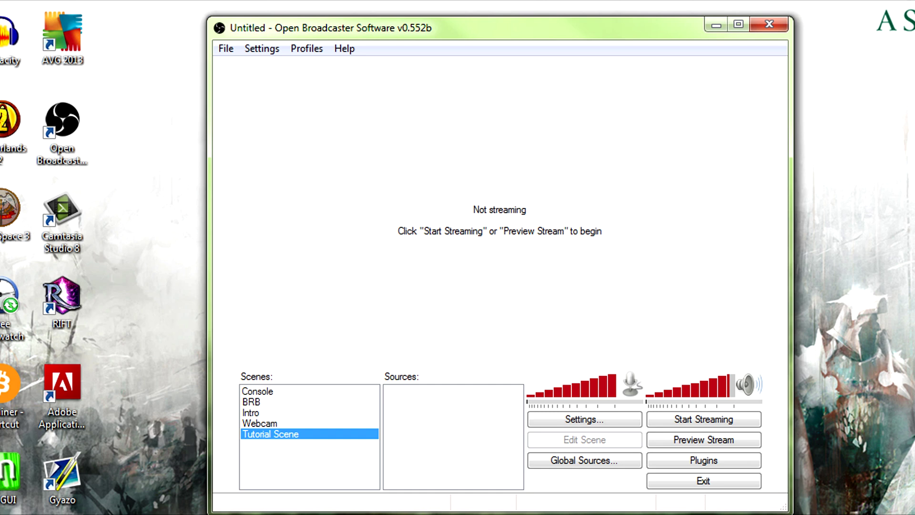
Add another scene named "Monitor".
right_click(316, 450)
left_click(368, 460)
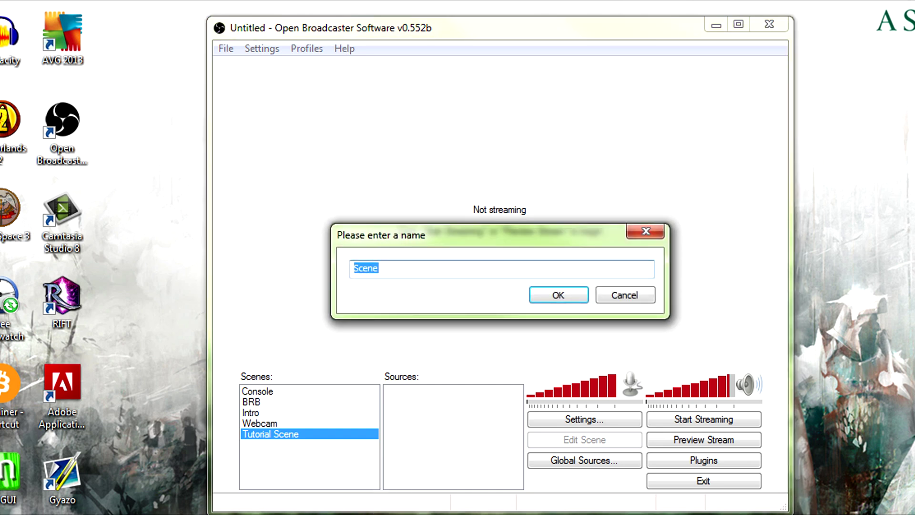
type("Monitor")
key("Return")
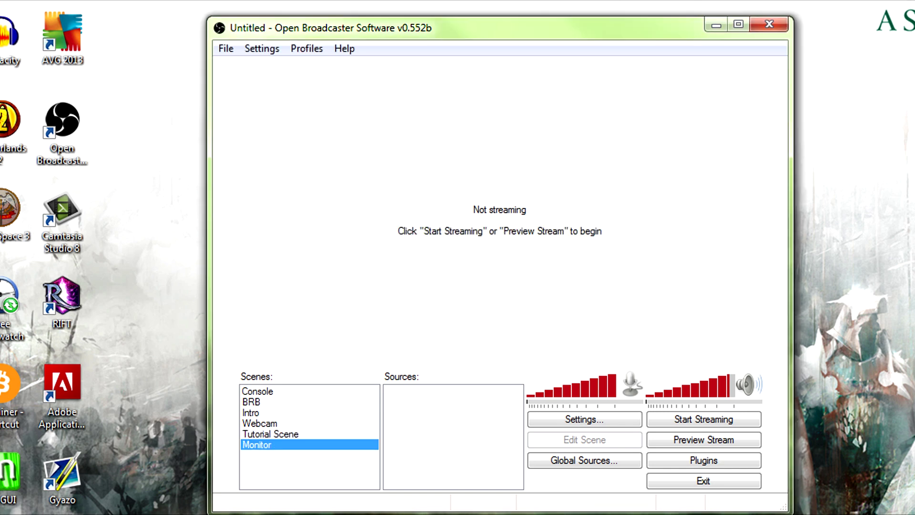
Add the global source Main Monitor to the Monitor scene, keeping its name.
right_click(424, 428)
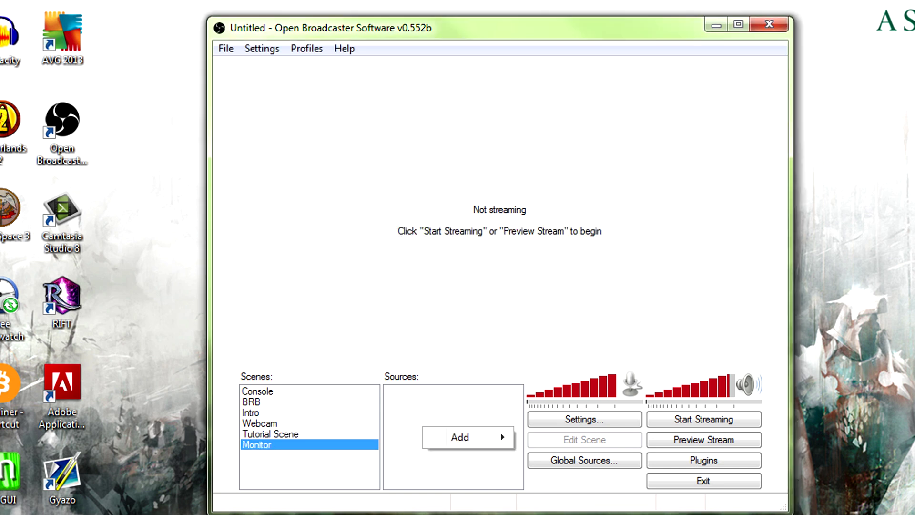
mouse_move(460, 437)
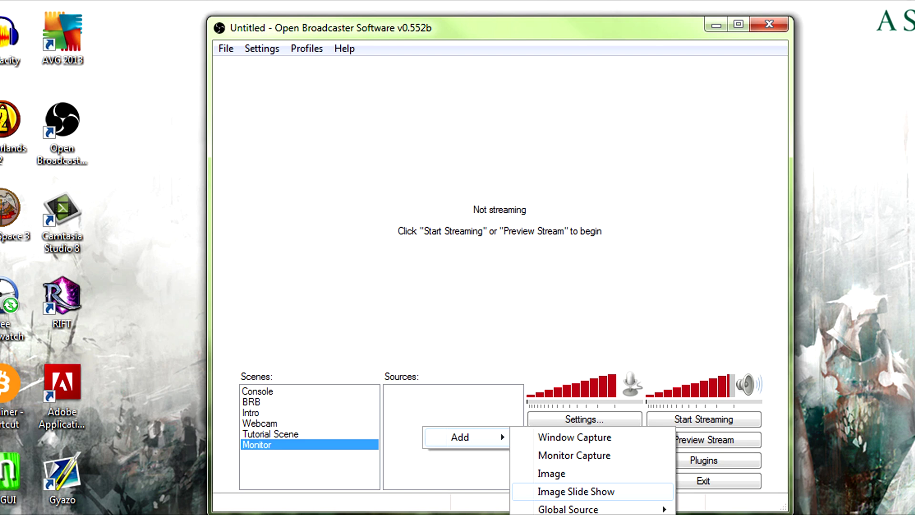
mouse_move(572, 509)
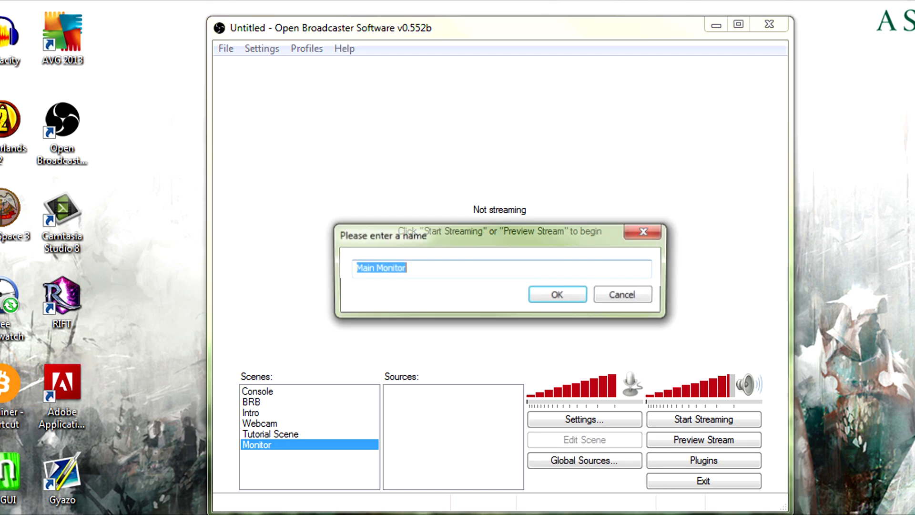
key("Return")
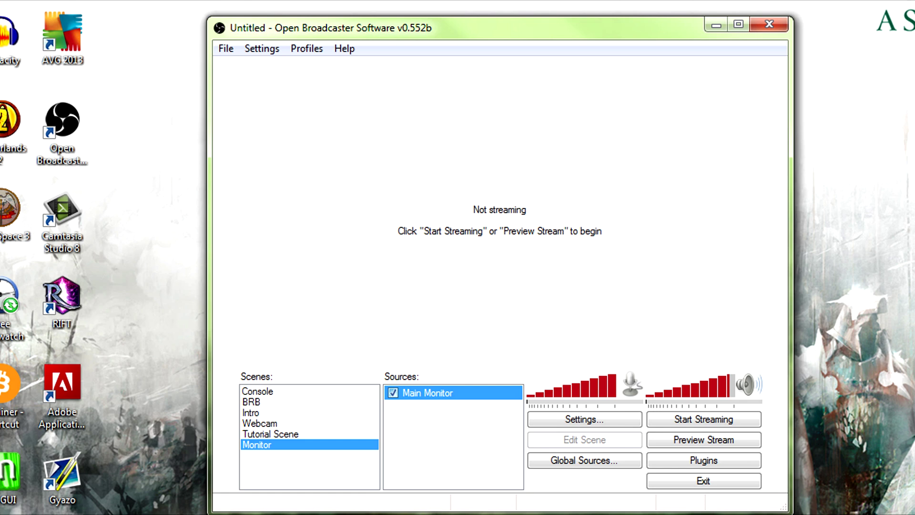
Start a stream preview on the Console scene, switching to the Webcam scene and back to Console.
left_click(258, 392)
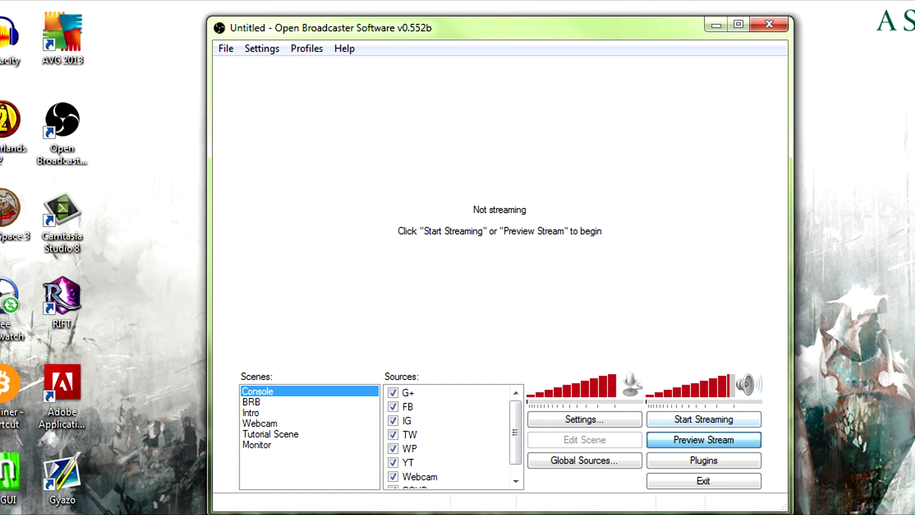
left_click(703, 440)
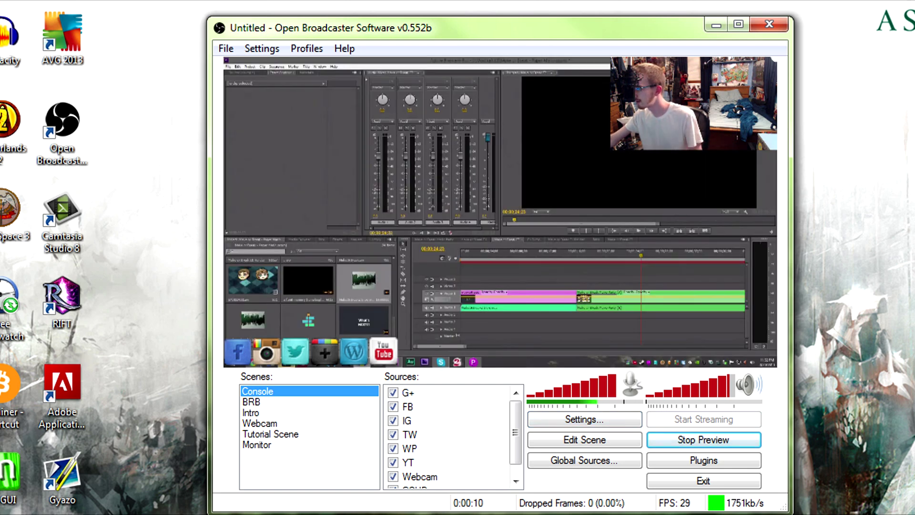
left_click(260, 423)
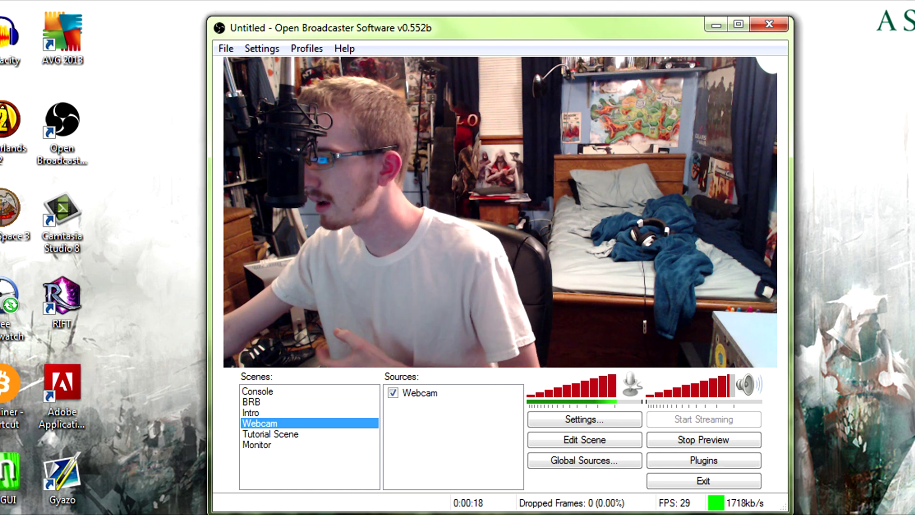
left_click(258, 392)
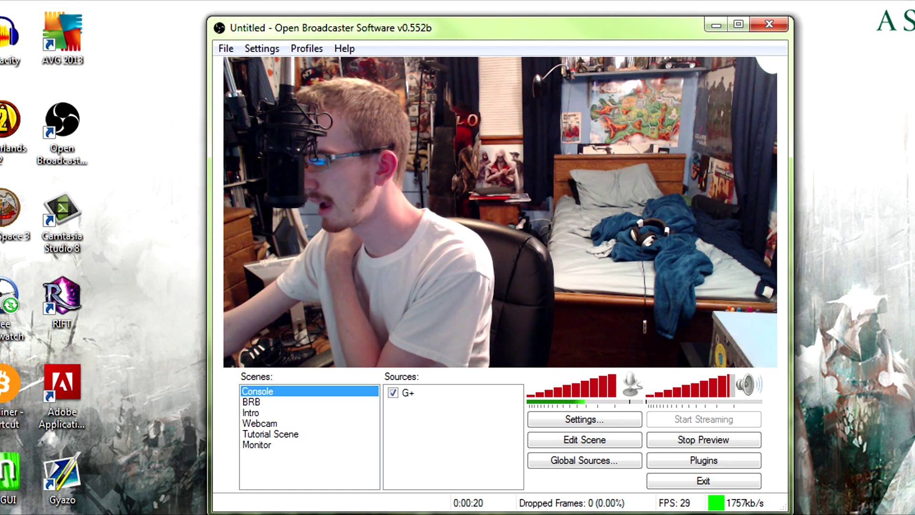
Add a scene named "ConsoleTest".
right_click(300, 454)
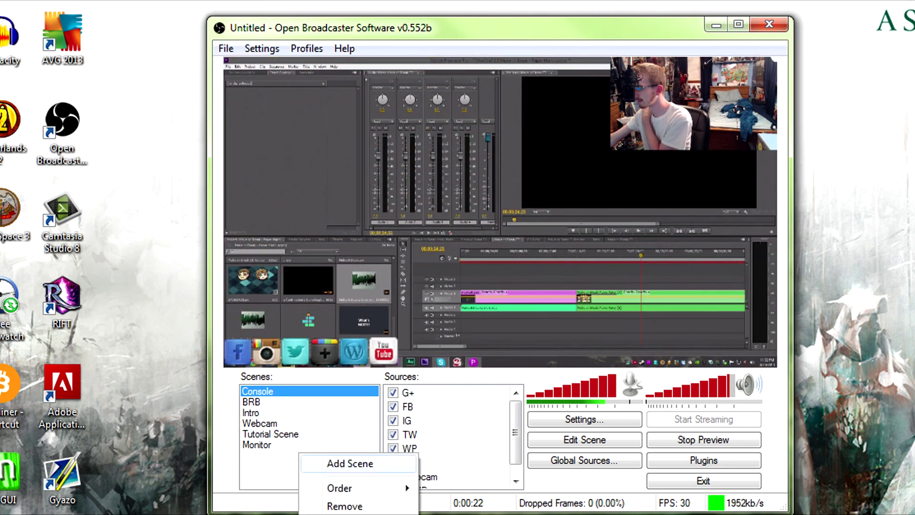
left_click(350, 463)
type("Conso")
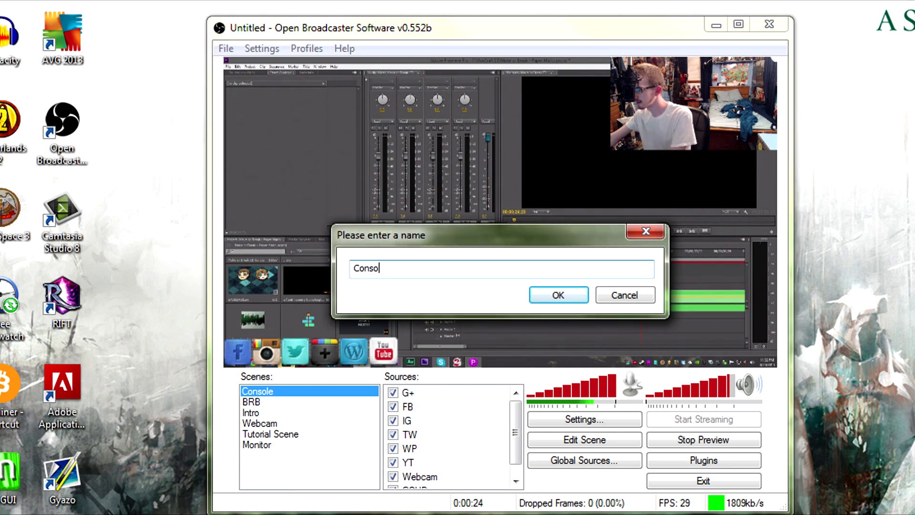
type("leTest")
key("Return")
Add another scene named "Webcam Test".
right_click(303, 459)
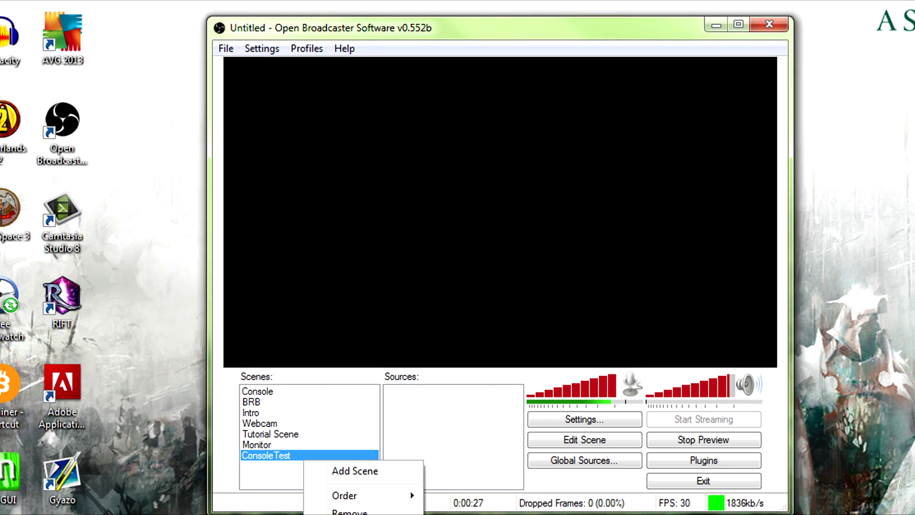
left_click(355, 471)
type("Webca")
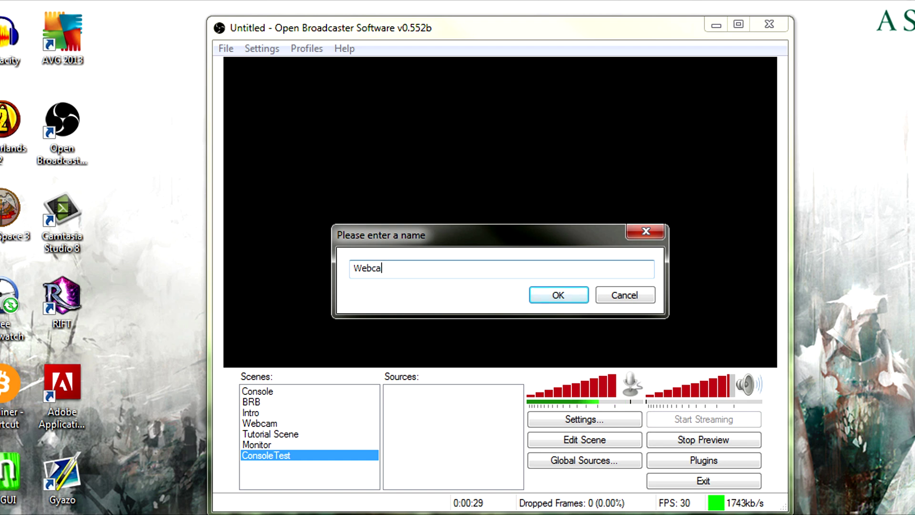
type("m Test")
key("Return")
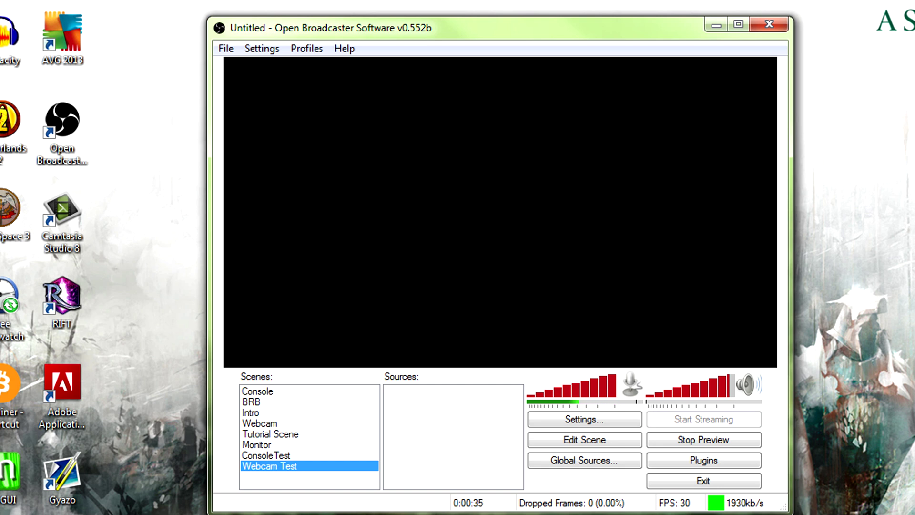
Try to add a video capture device source named "sdwlkgnsgk" to the Webcam Test scene.
right_click(403, 399)
mouse_move(439, 409)
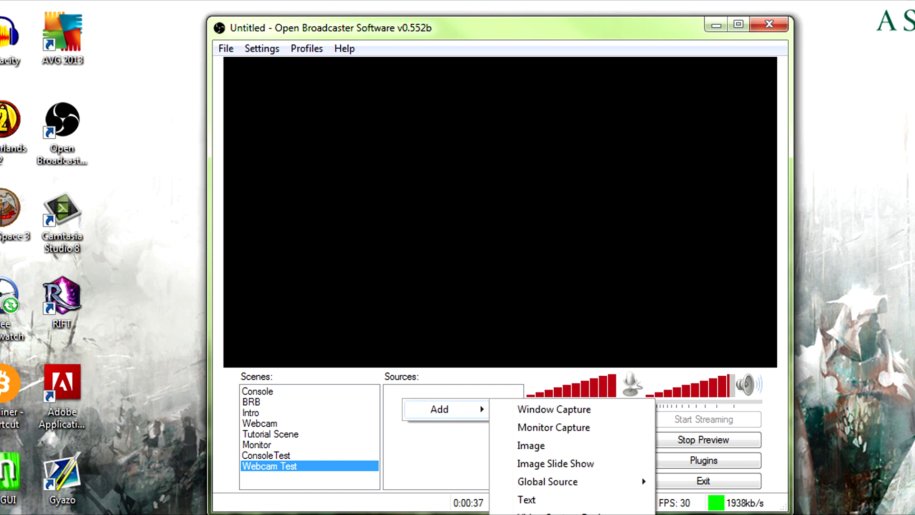
left_click(553, 513)
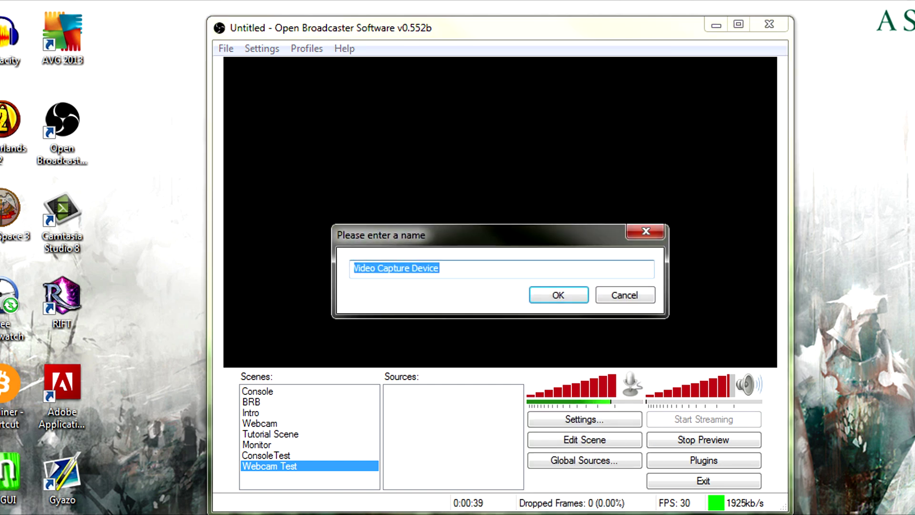
type("sdwlkgnsgk")
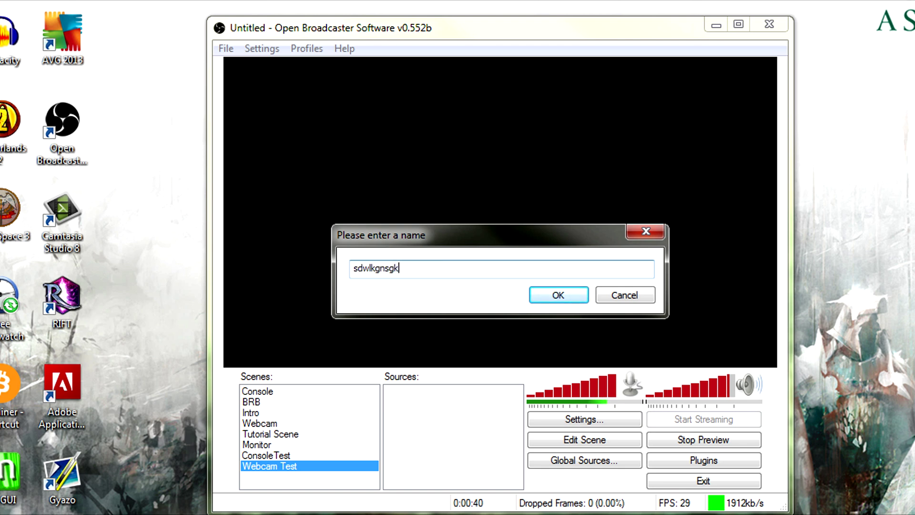
key("Return")
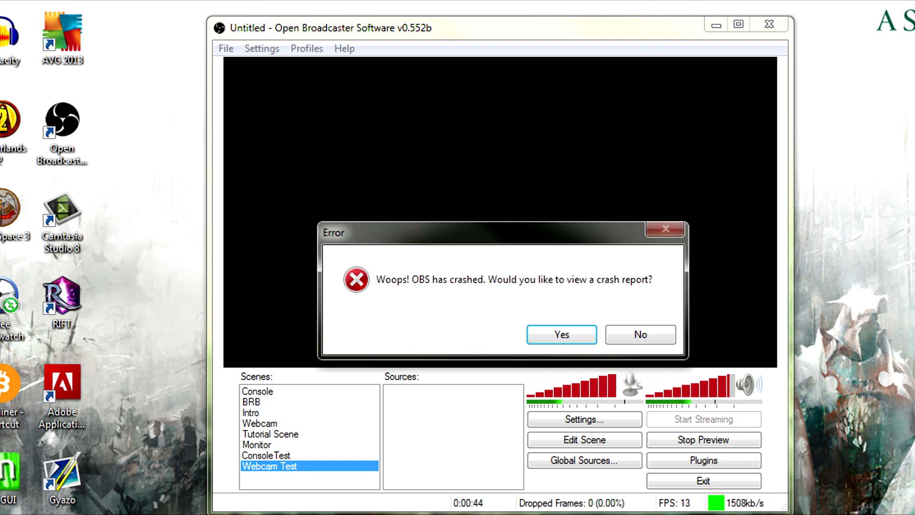
Close the crashed program, relaunch Open Broadcaster Software from the desktop and reposition its window.
key("Return")
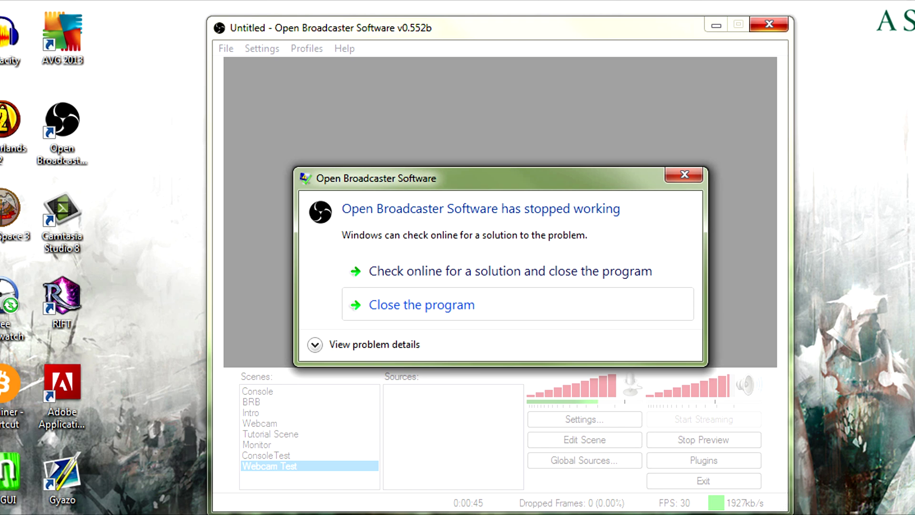
left_click(458, 305)
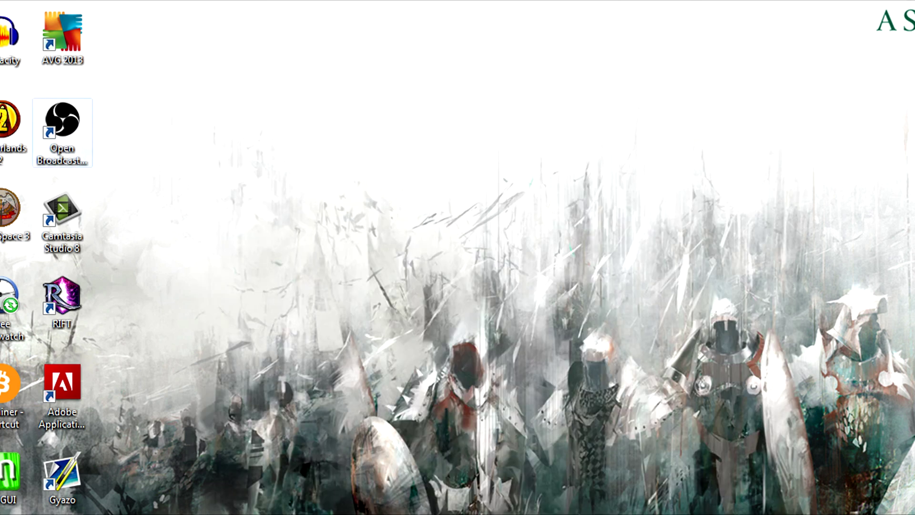
double_click(63, 129)
left_click_drag(596, 40, 399, 19)
Add a scene named "WebcamTest".
right_click(245, 460)
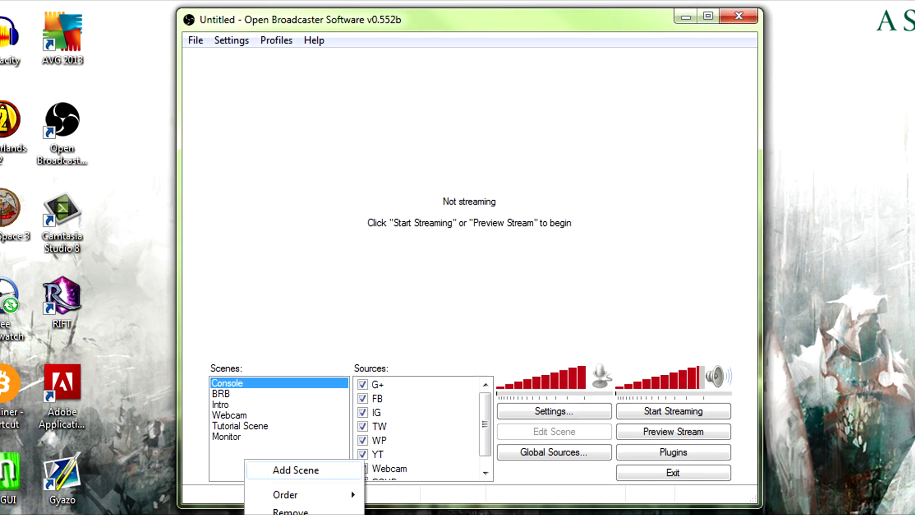
left_click(306, 469)
type("WebcamTest")
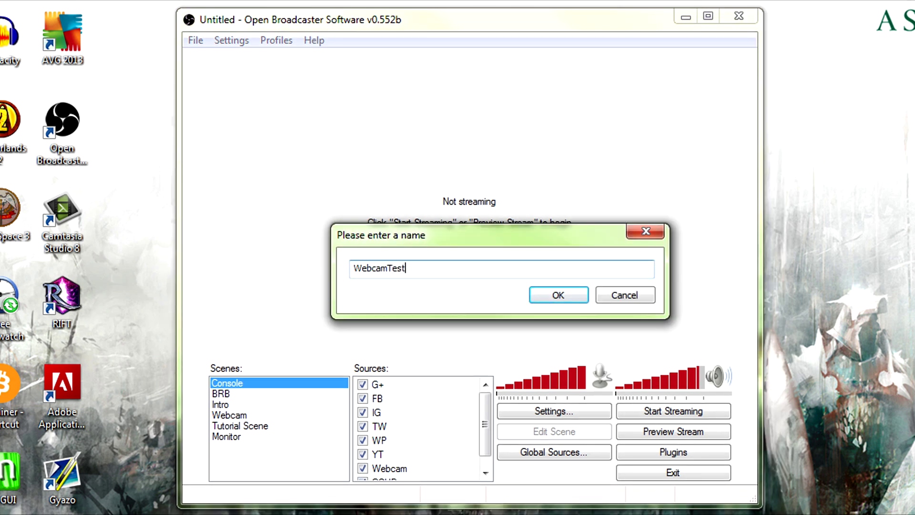
key("Return")
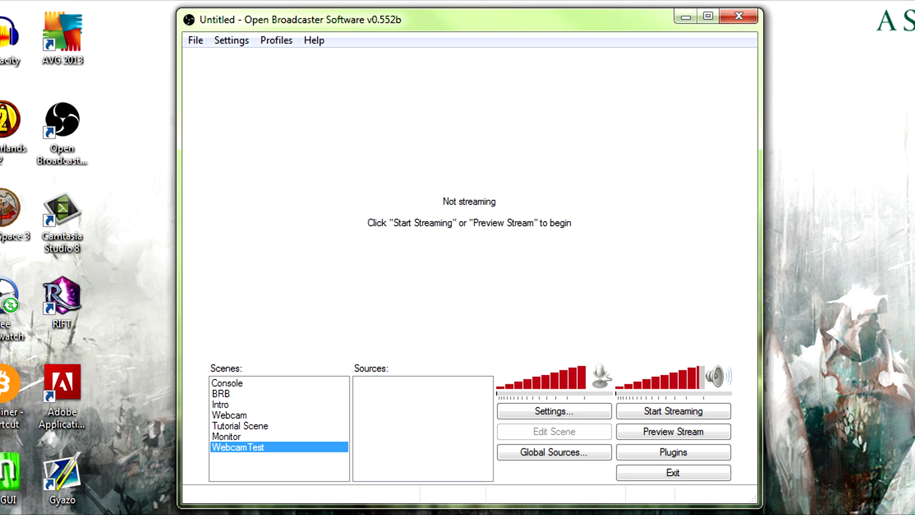
Add another scene named "WebcamOverlay".
right_click(292, 464)
left_click(341, 473)
type("Wevb")
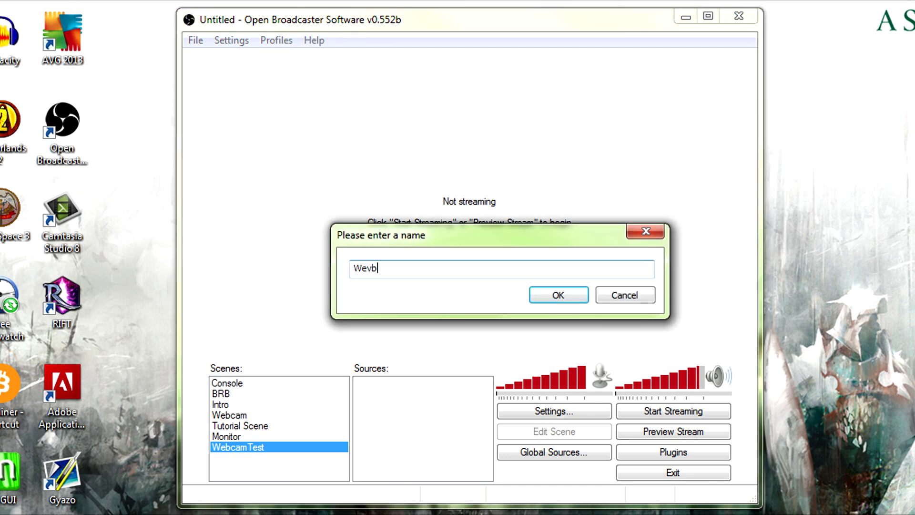
key("BackSpace")
key("BackSpace")
type("bcamOverlay")
key("Return")
Try adding a video capture device to the WebcamTest scene with Logitech HD Pro Webcam C920 and custom resolution enabled, and cancel it.
left_click(278, 447)
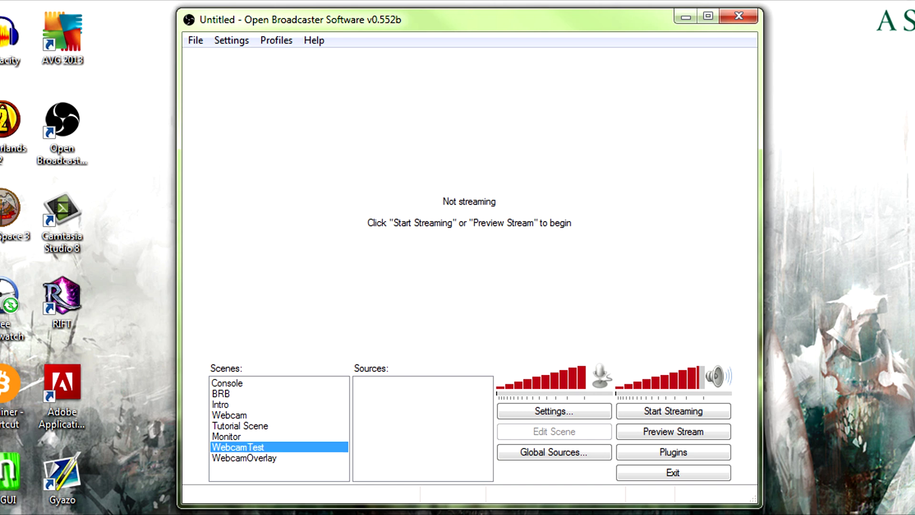
right_click(404, 411)
mouse_move(440, 422)
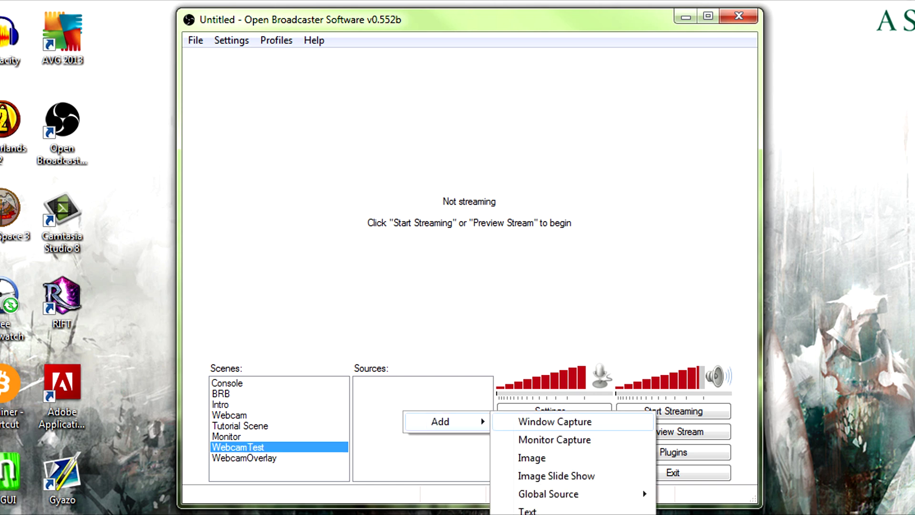
left_click(553, 514)
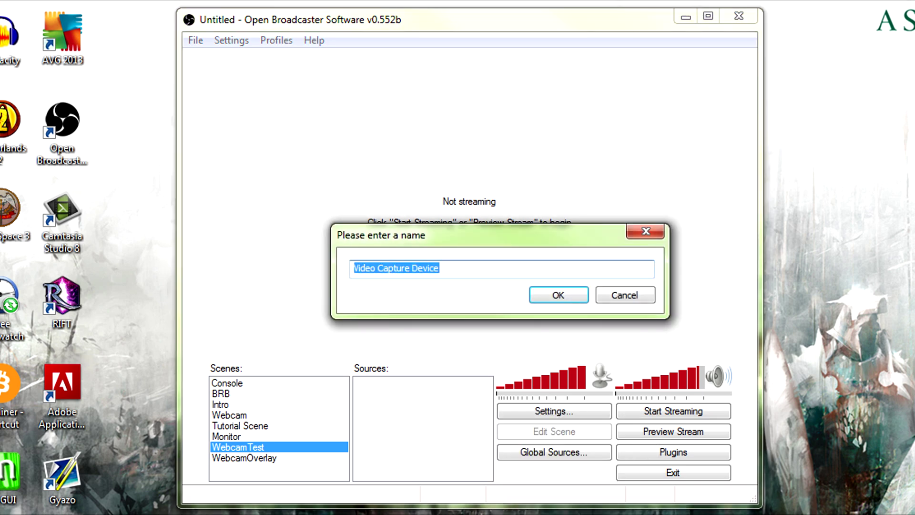
left_click(559, 295)
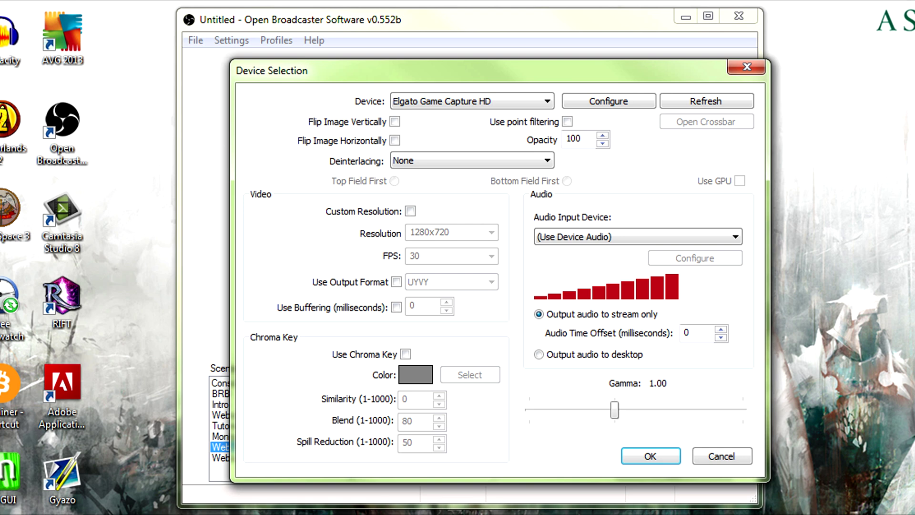
left_click(472, 101)
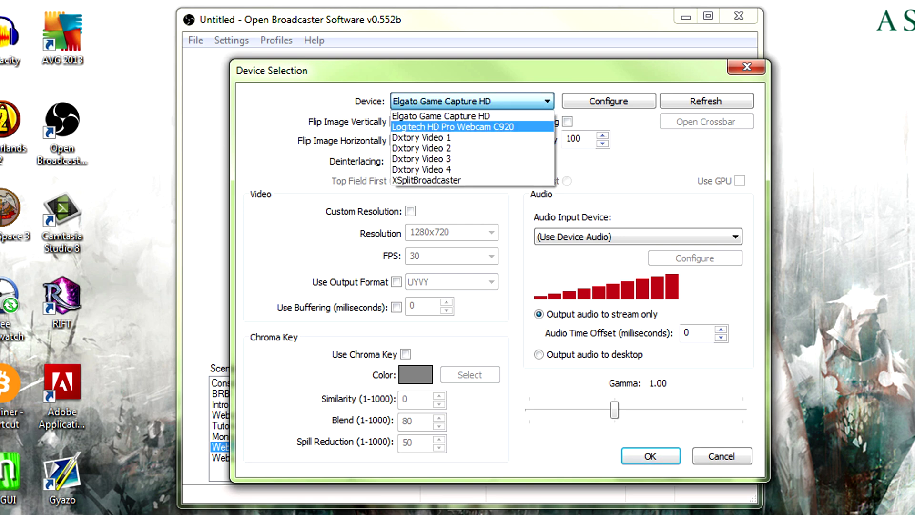
left_click(472, 127)
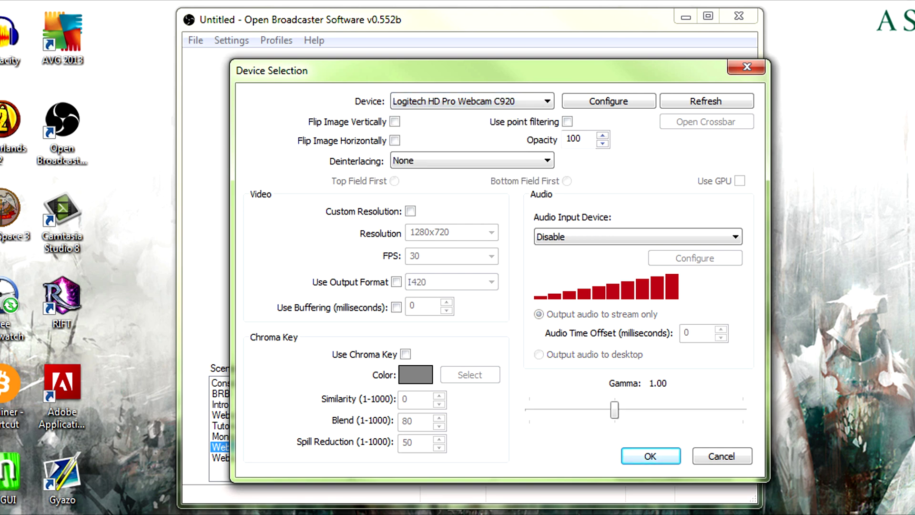
left_click(410, 211)
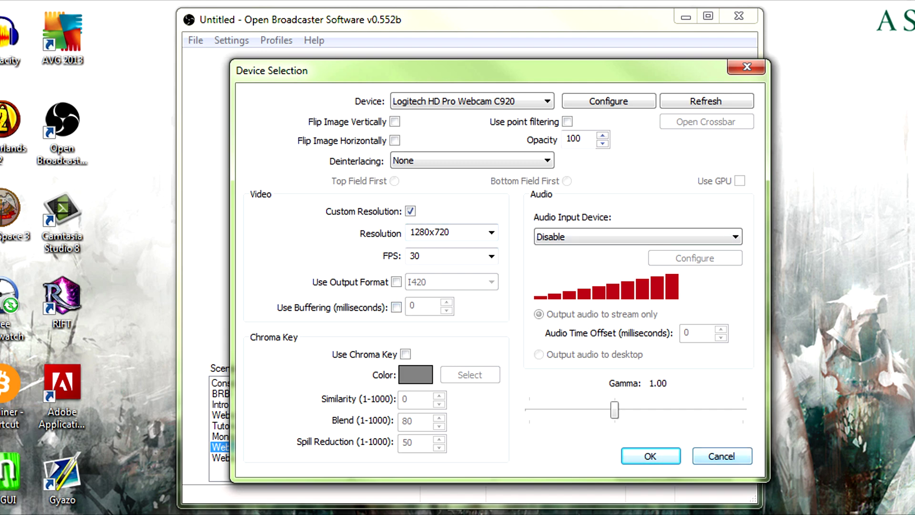
left_click(718, 455)
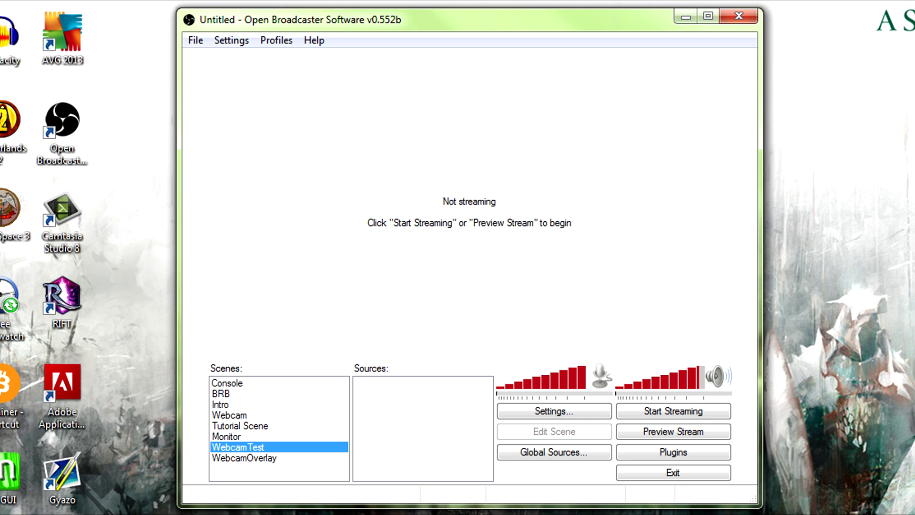
left_click(227, 437)
left_click(238, 447)
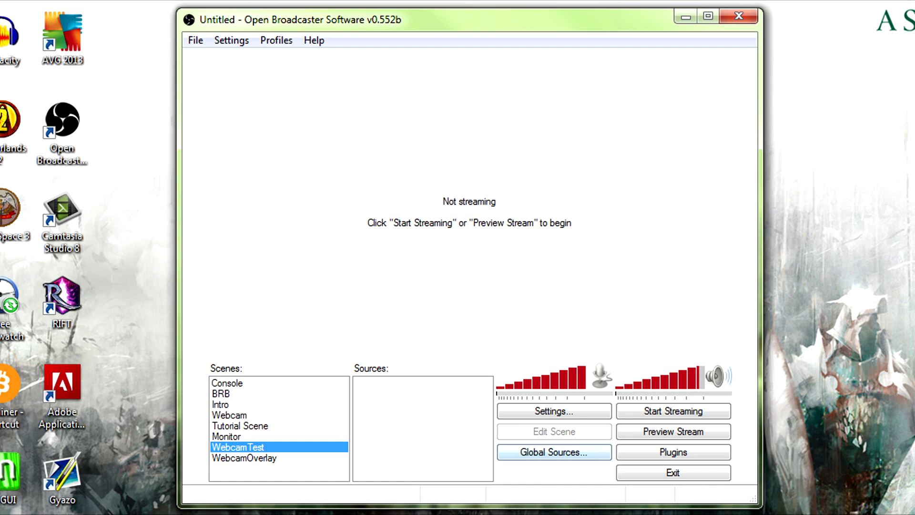
Start adding a video capture device named "WebcamTest" to the global sources.
left_click(554, 452)
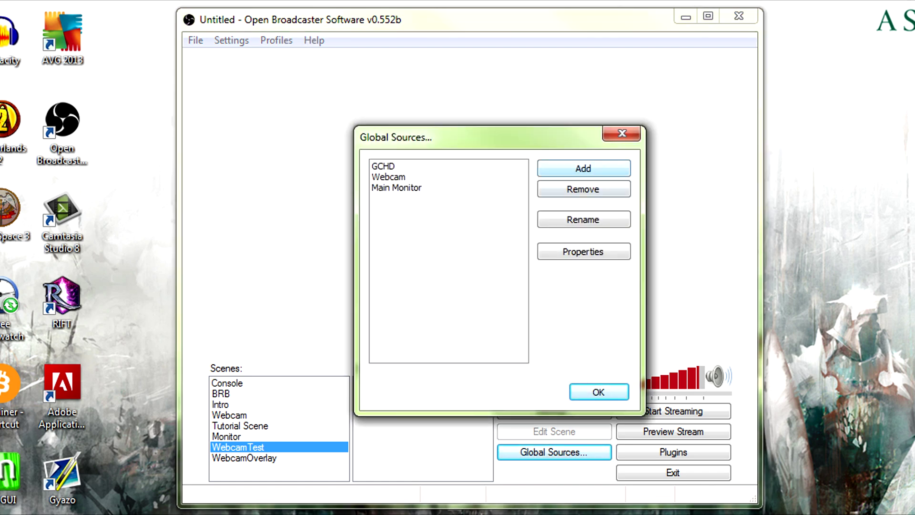
left_click(583, 168)
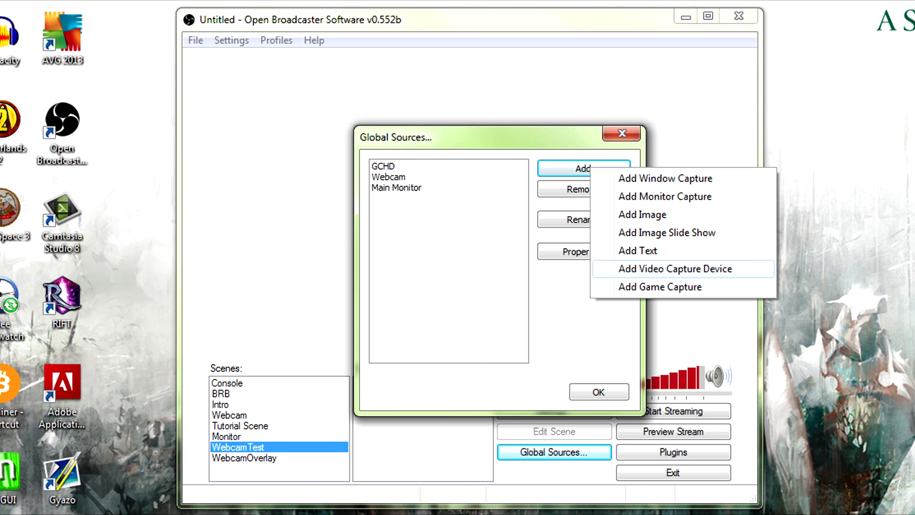
key("Return")
type("Webc")
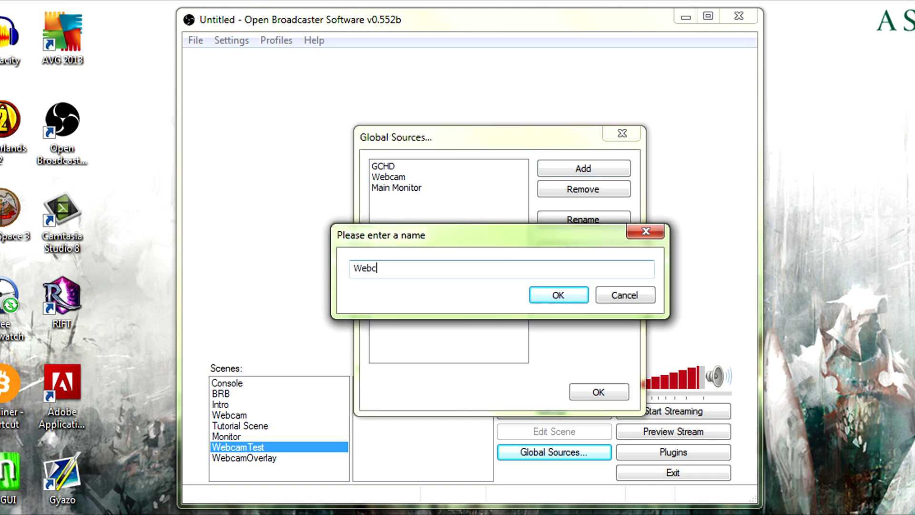
type("amTest")
key("Return")
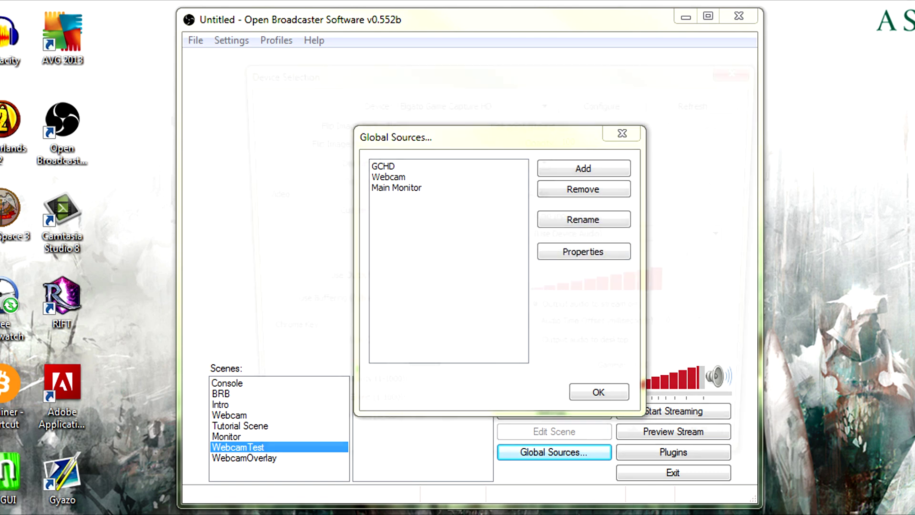
Try to assign Logitech HD Pro Webcam C920 with custom resolution enabled to the new global source, and close its device settings.
left_click(472, 101)
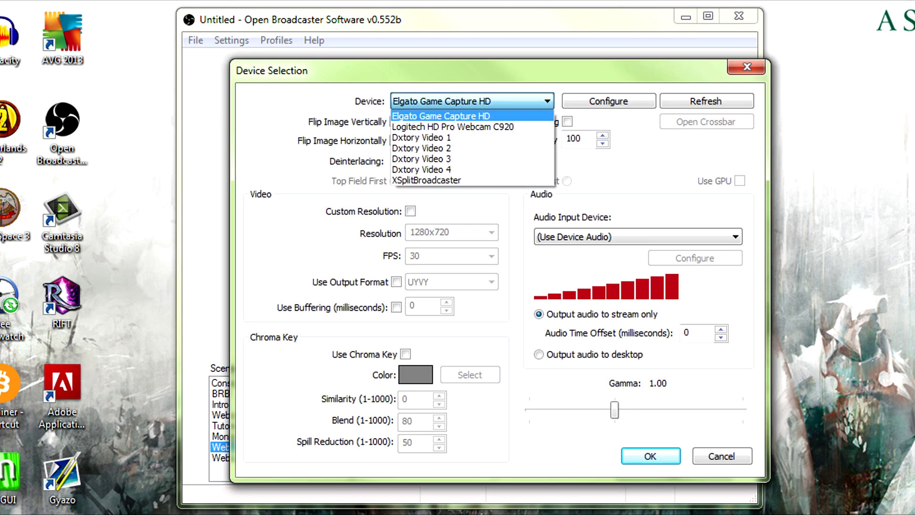
left_click(458, 126)
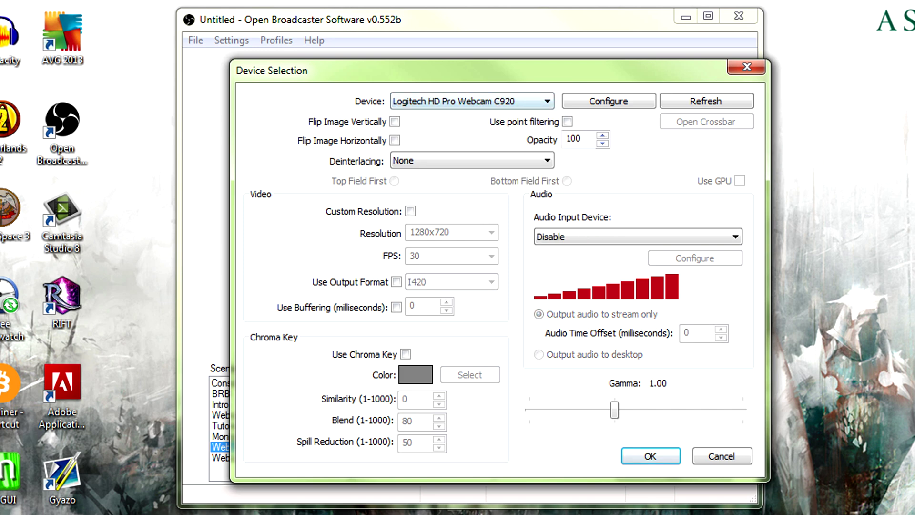
left_click(411, 211)
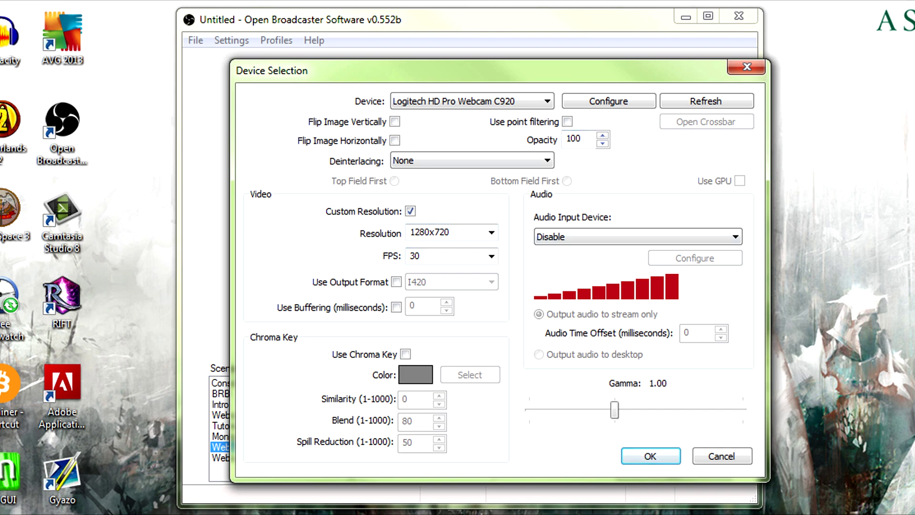
left_click(651, 457)
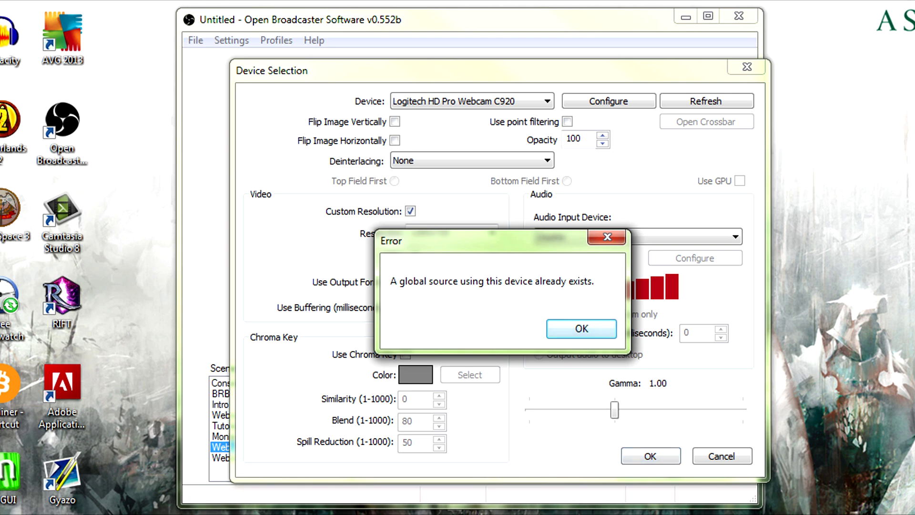
key("Return")
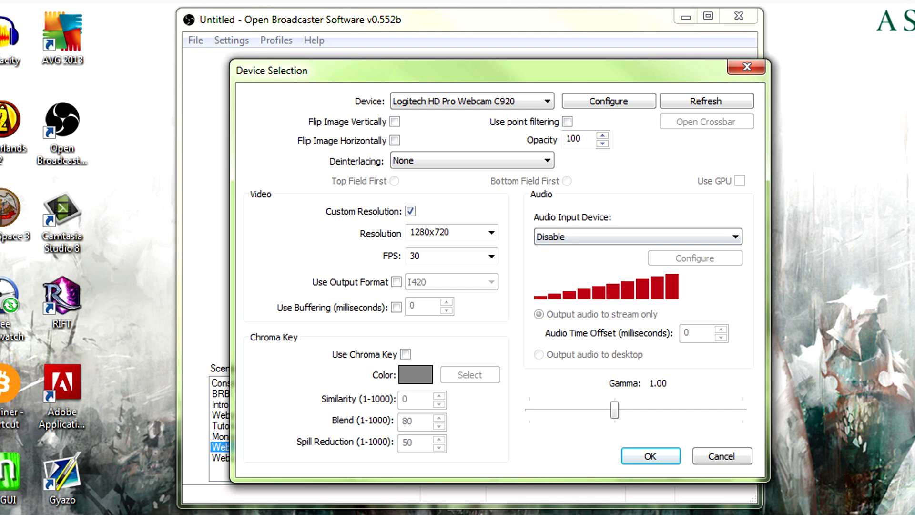
key("Return")
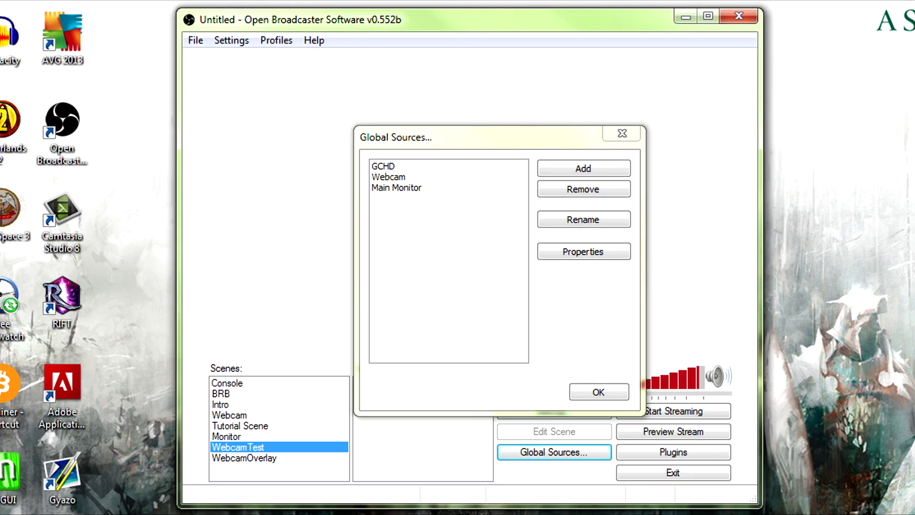
Review the device settings of the Webcam global source, including resolution and buffering, and close the global sources.
left_click(389, 177)
left_click(584, 252)
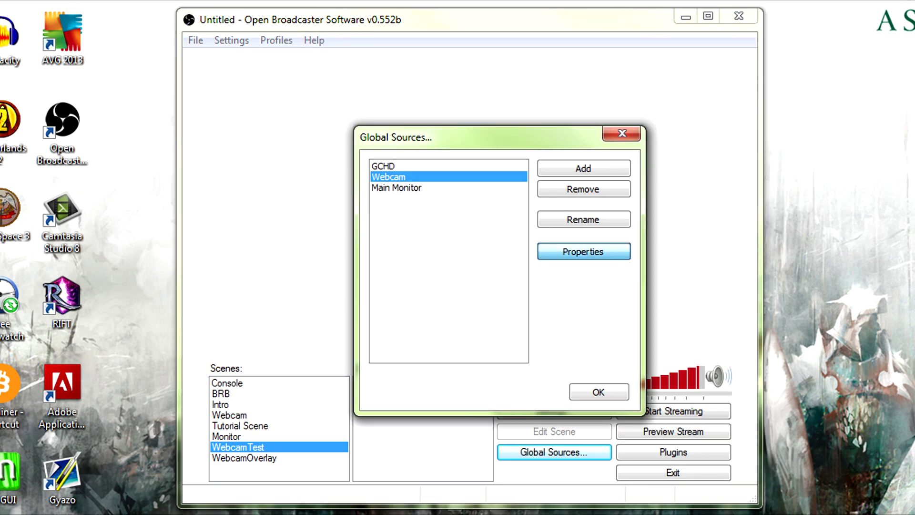
left_click(583, 251)
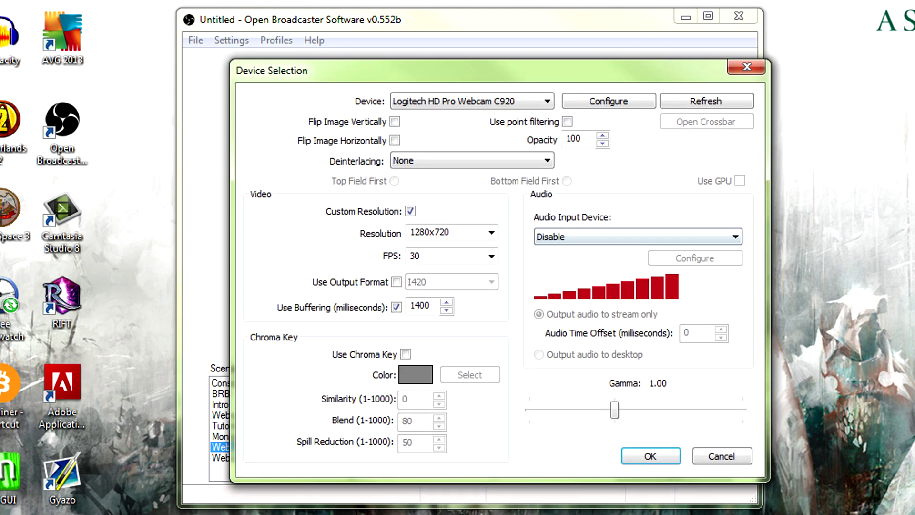
left_click(422, 306)
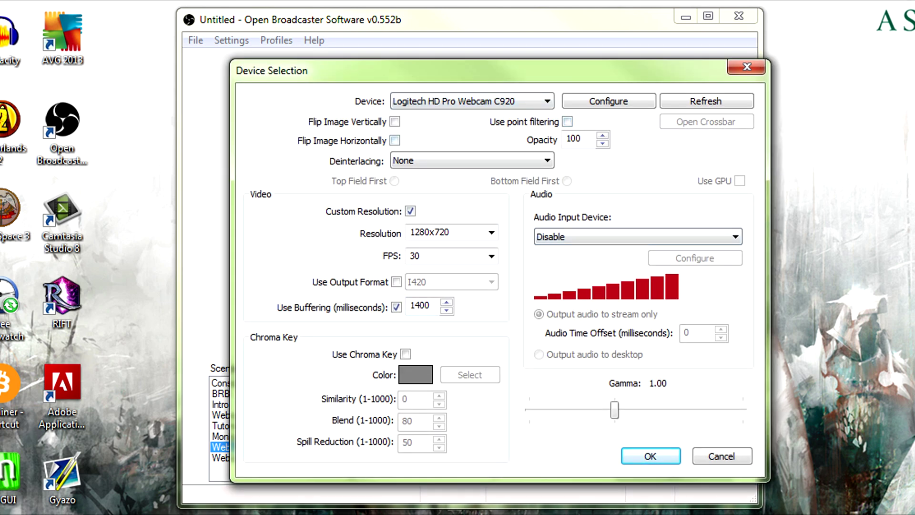
left_click(651, 456)
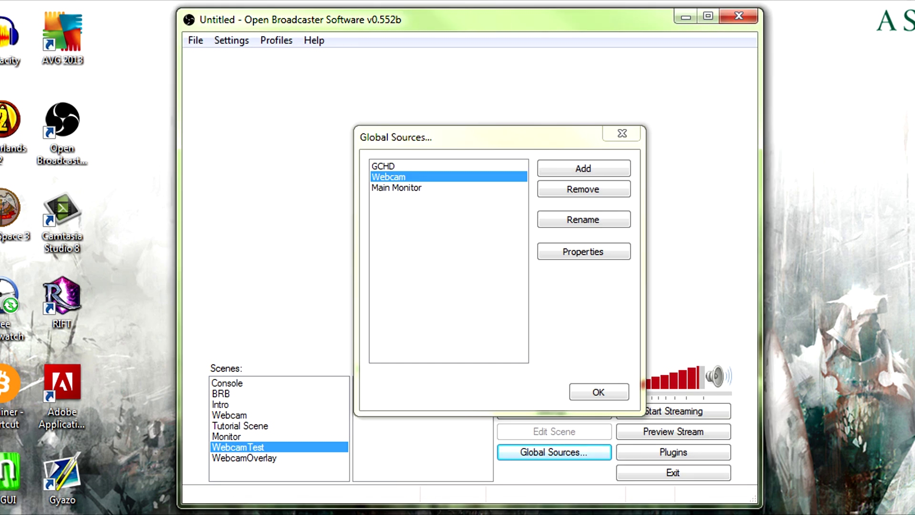
left_click(599, 391)
Compare the sources listed in the Webcam, Intro and Console scenes.
left_click(230, 415)
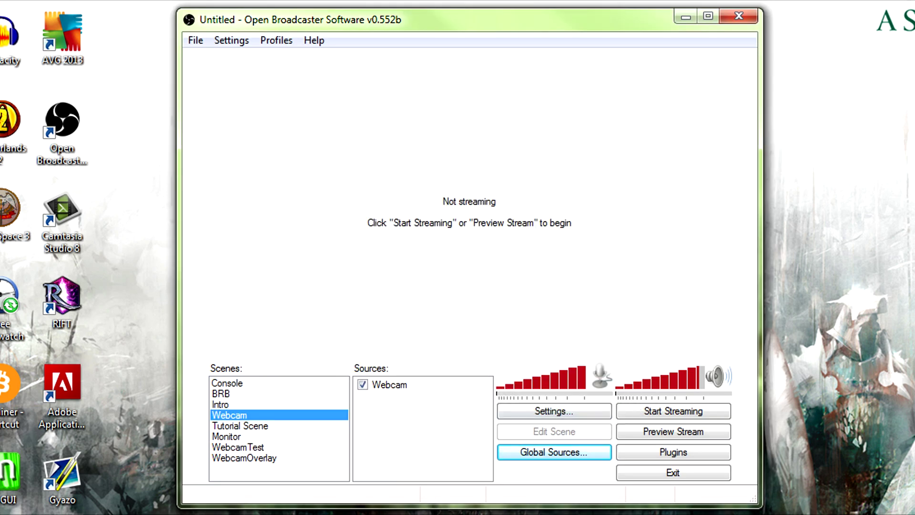
left_click(227, 383)
left_click(221, 404)
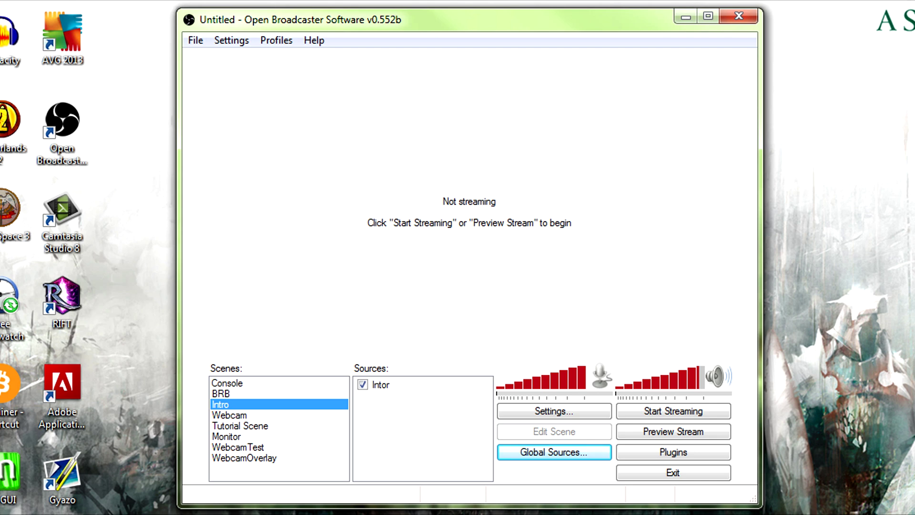
left_click(230, 415)
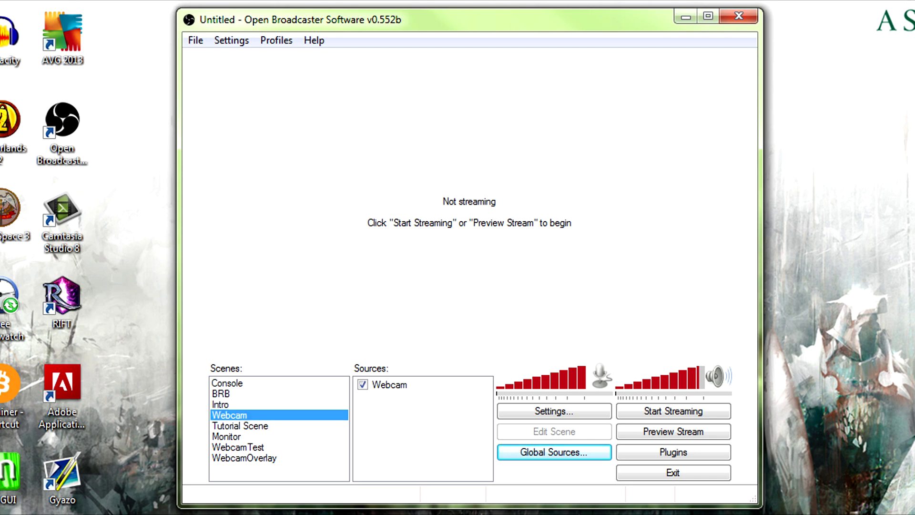
left_click(228, 383)
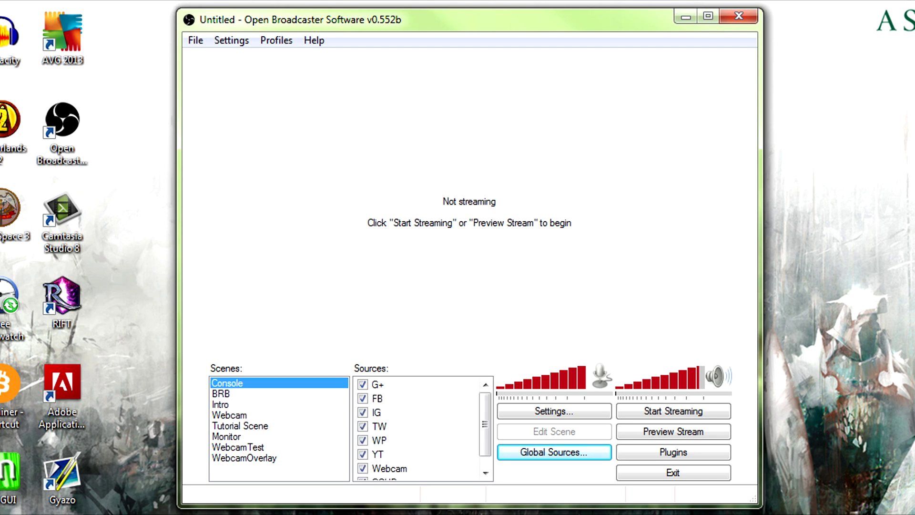
Add the Webcam global source to the Webcam scene under the name "Webcam 2".
left_click(229, 415)
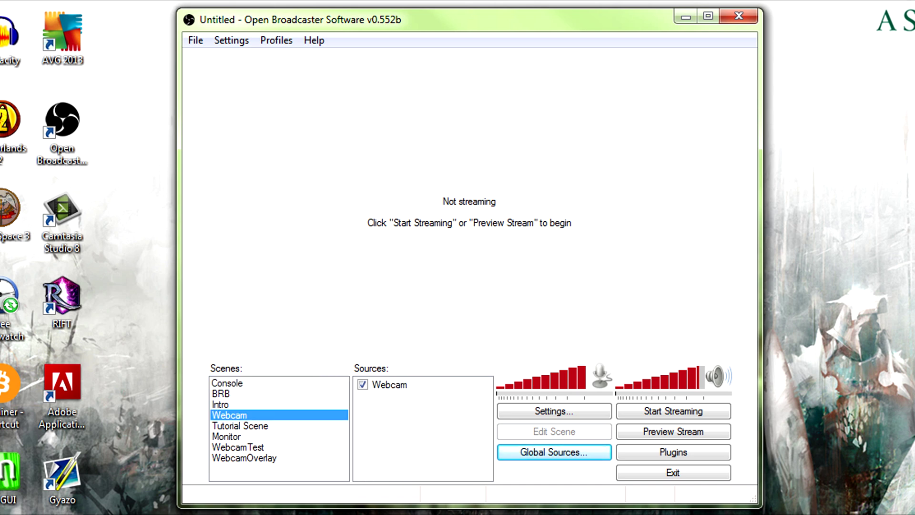
right_click(370, 412)
mouse_move(408, 423)
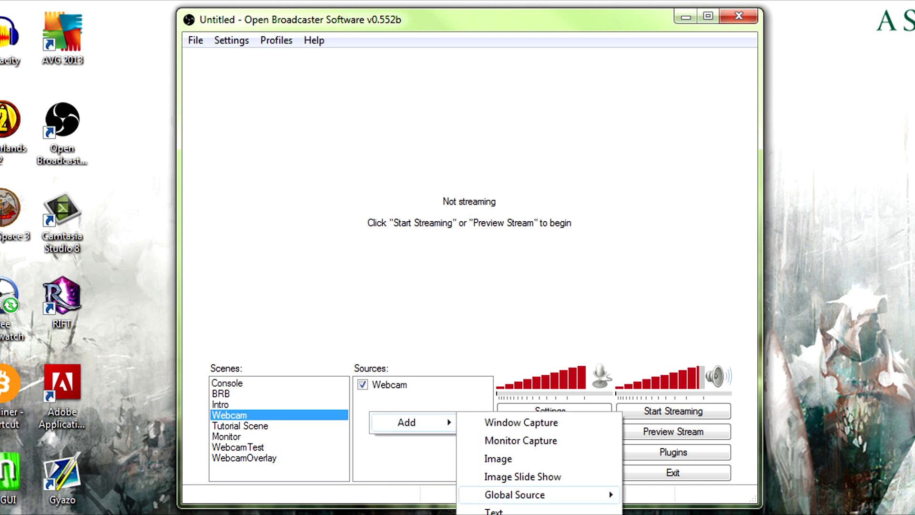
mouse_move(549, 495)
left_click(658, 511)
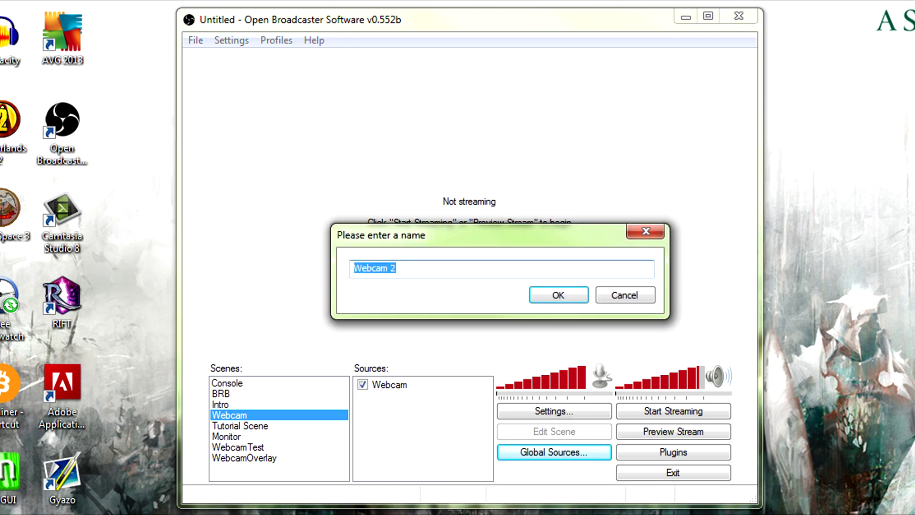
key("Return")
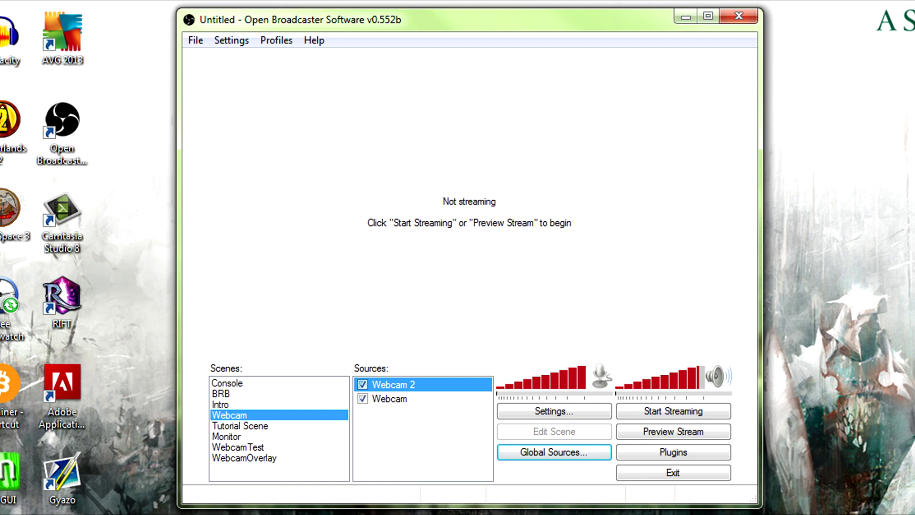
Remove the "Webcam 2" source from the Webcam scene and confirm the deletion.
right_click(416, 386)
left_click(461, 458)
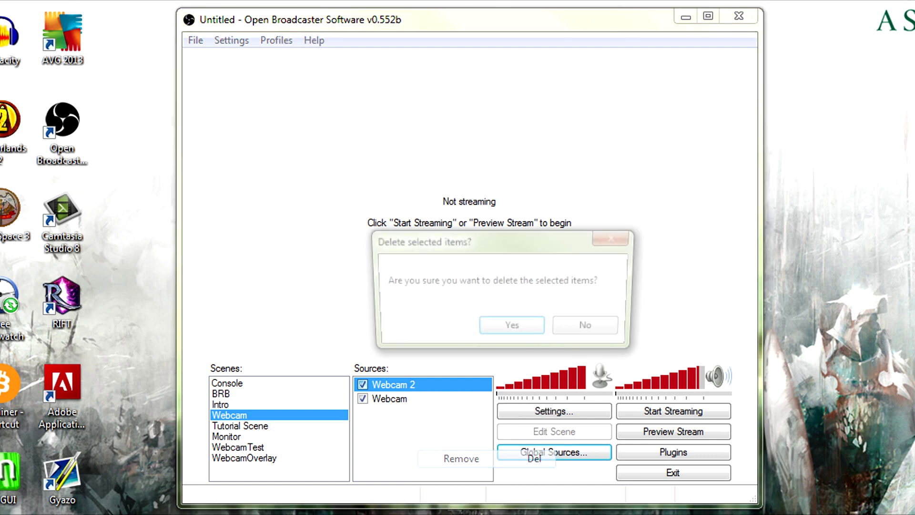
left_click(512, 325)
Examine the full list of sources in the Console scene.
left_click(222, 395)
left_click(227, 383)
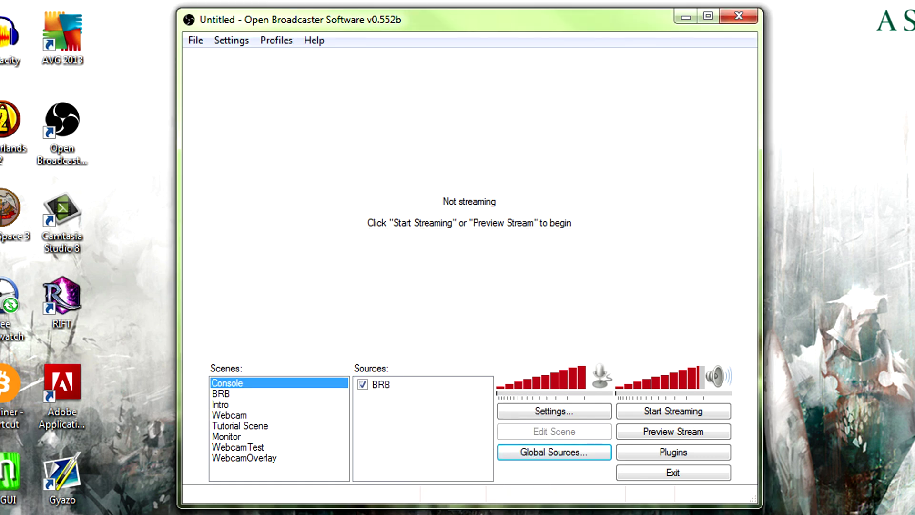
scroll(423, 429, "down", 1)
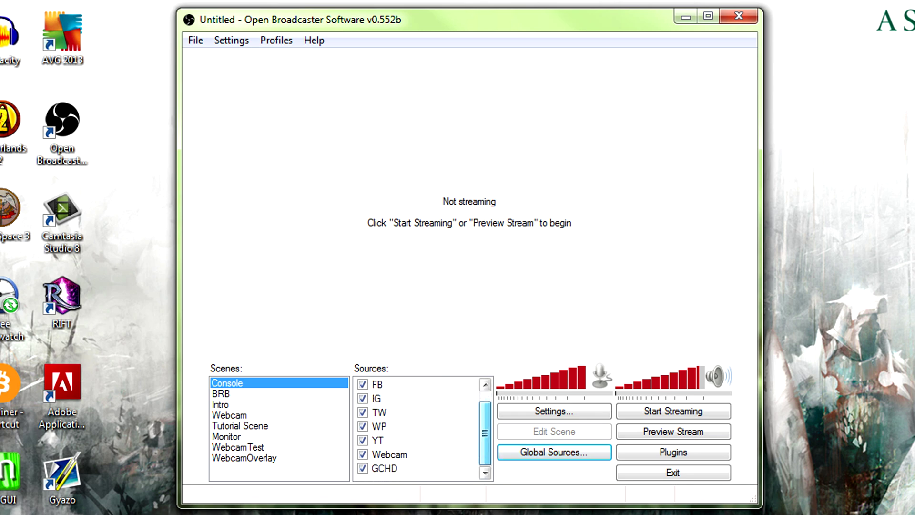
Switch to Windows Explorer and look through the Social Media Graphics folder inside Graphics on the YouTube Drive (Y:).
key("super")
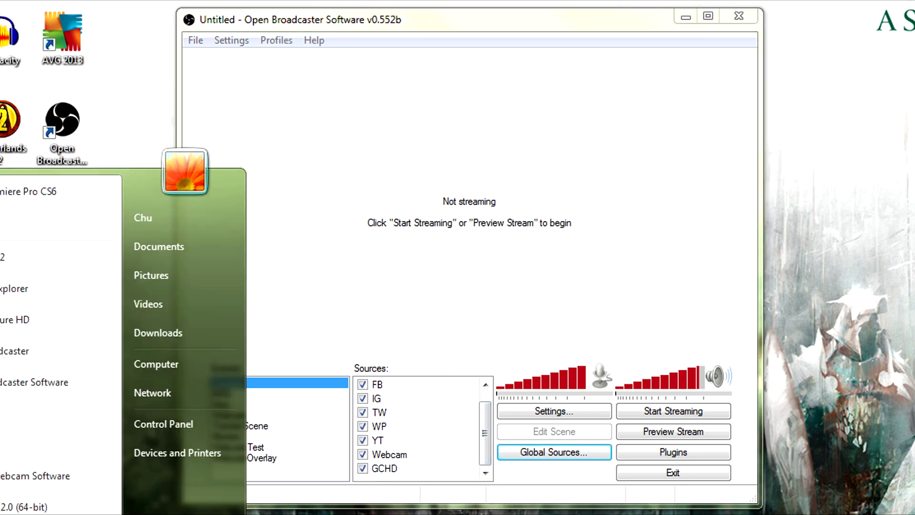
key("Return")
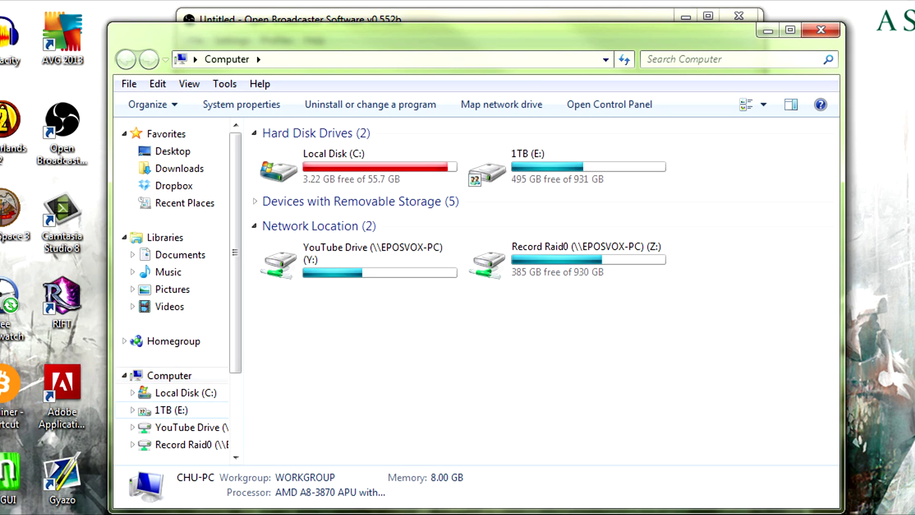
left_click(187, 427)
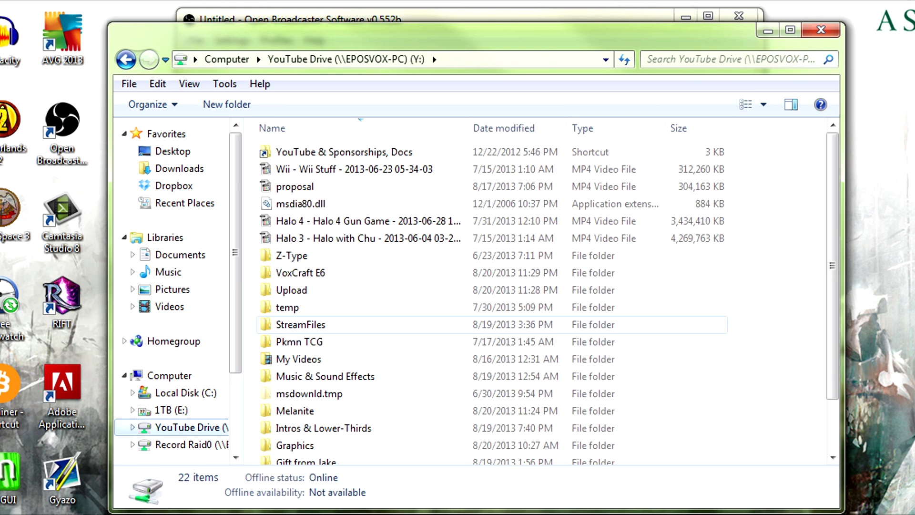
double_click(296, 445)
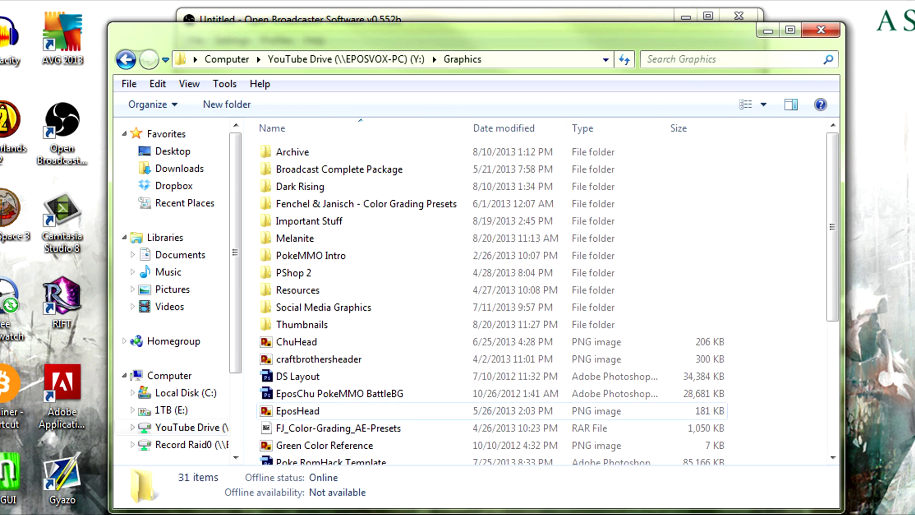
double_click(324, 307)
scroll(324, 317, "down", 2)
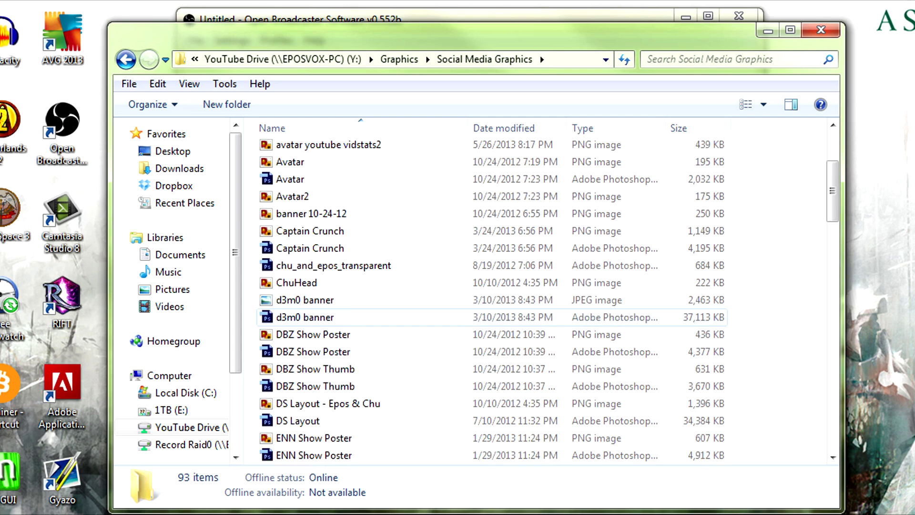
scroll(323, 317, "down", 15)
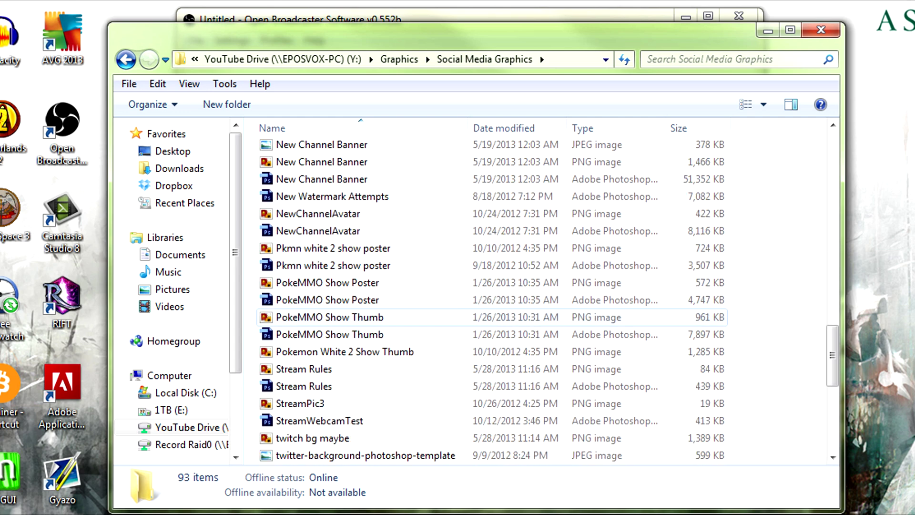
scroll(323, 318, "down", 2)
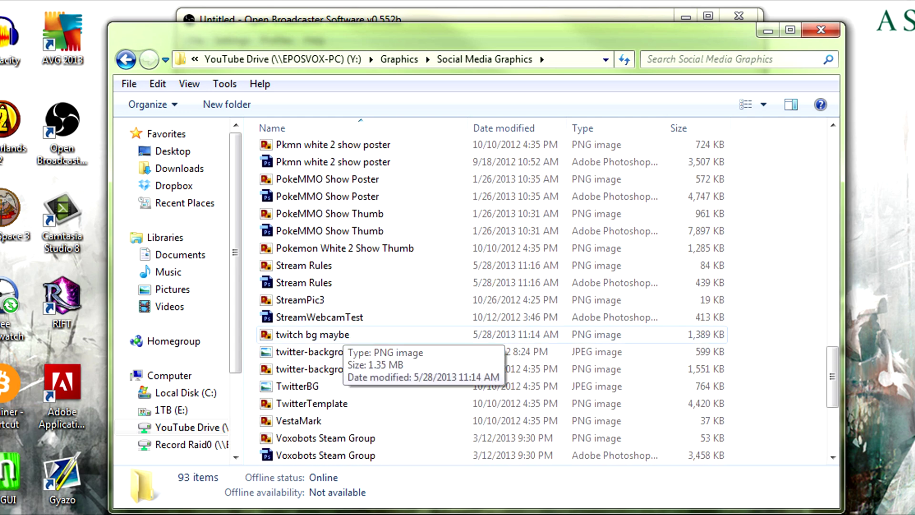
scroll(379, 370, "down", 2)
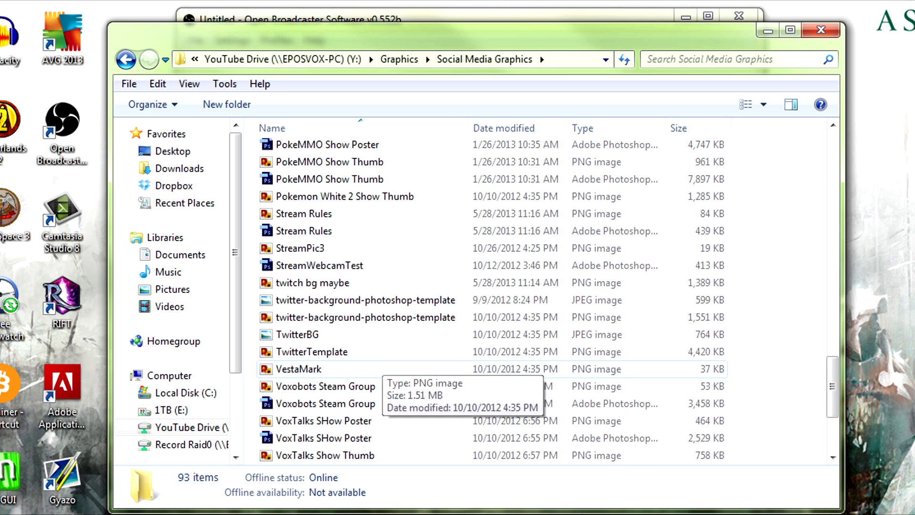
scroll(379, 370, "down", 2)
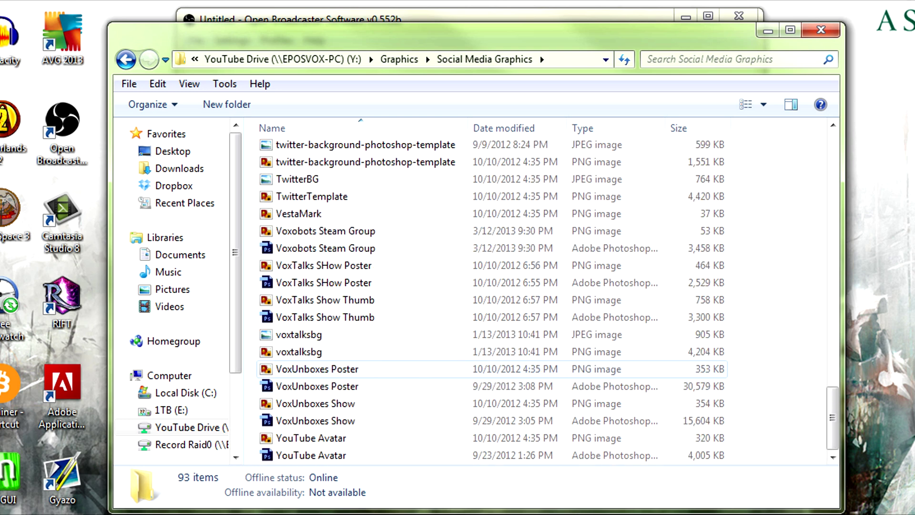
Check the 1TB (E:) and Record Raid0 (Z:) drives and the StreamFiles folder on YouTube Drive (Y:), and close Explorer.
left_click(172, 410)
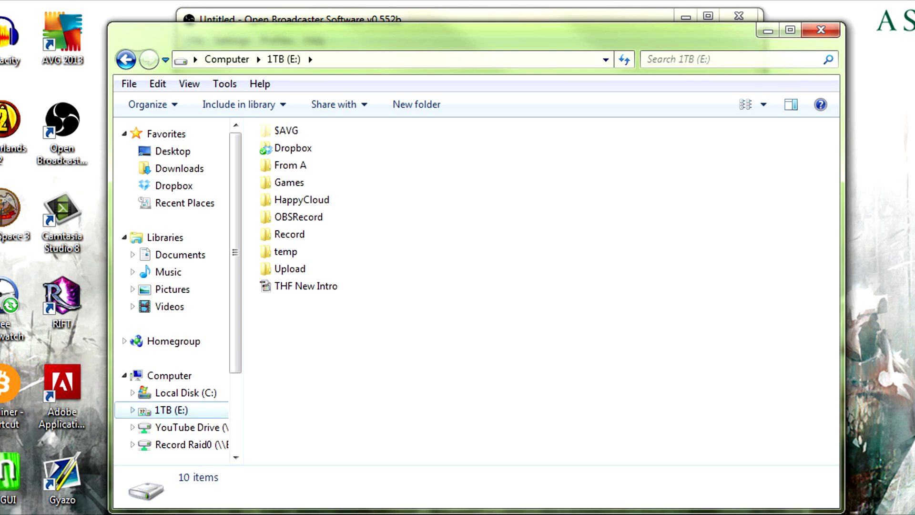
left_click(187, 427)
left_click(187, 444)
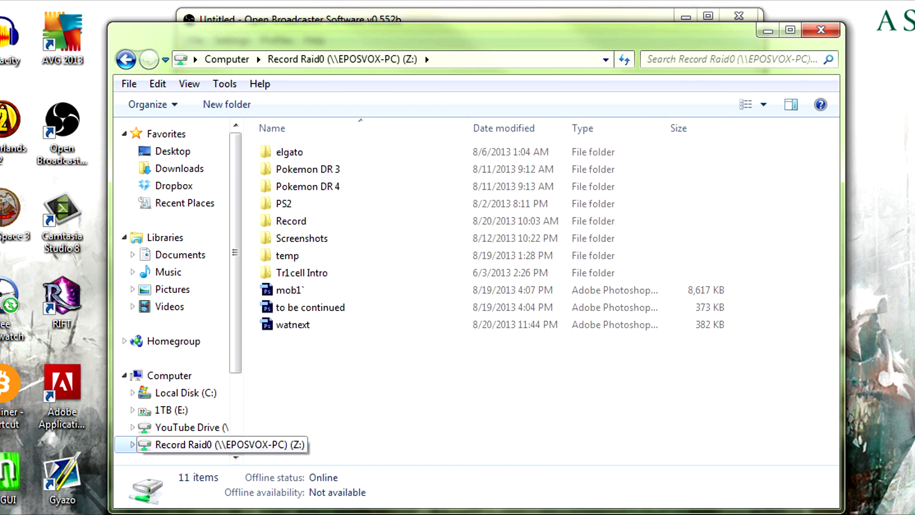
left_click(187, 428)
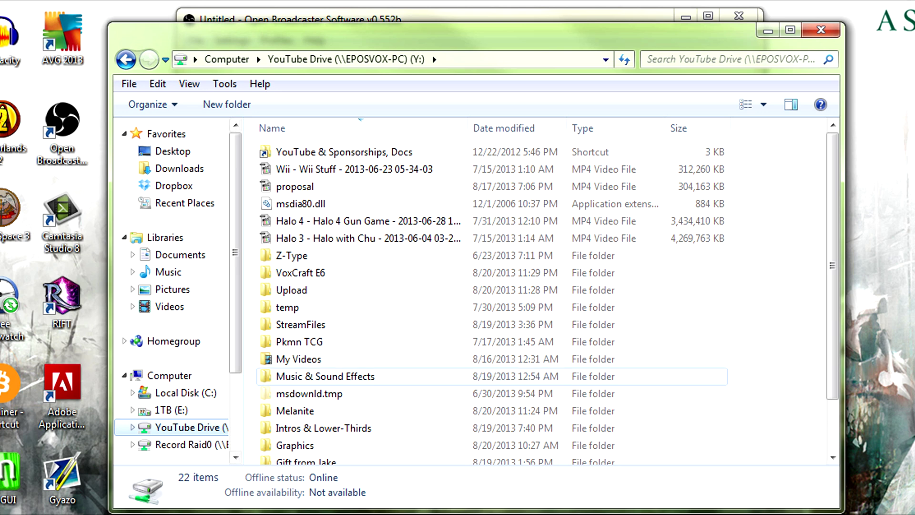
double_click(299, 325)
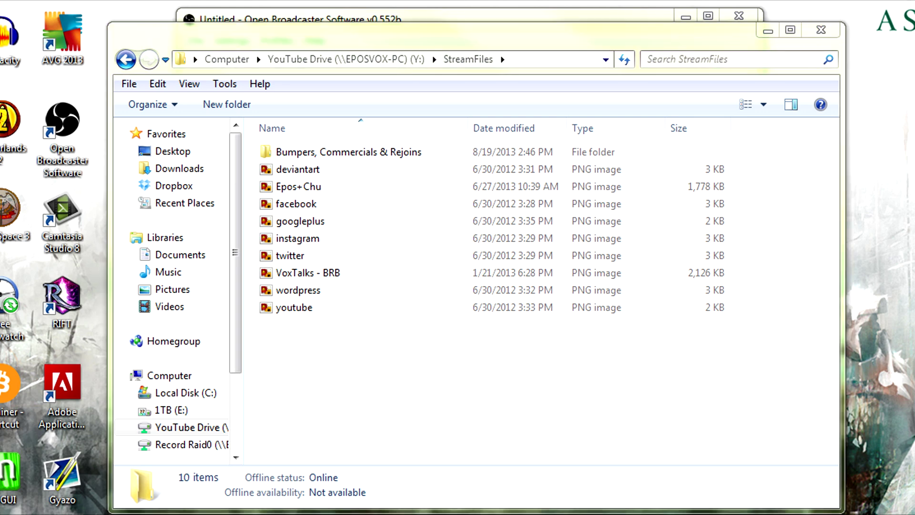
left_click(572, 15)
left_click(821, 30)
Launch Photoshop CS6.
key("super")
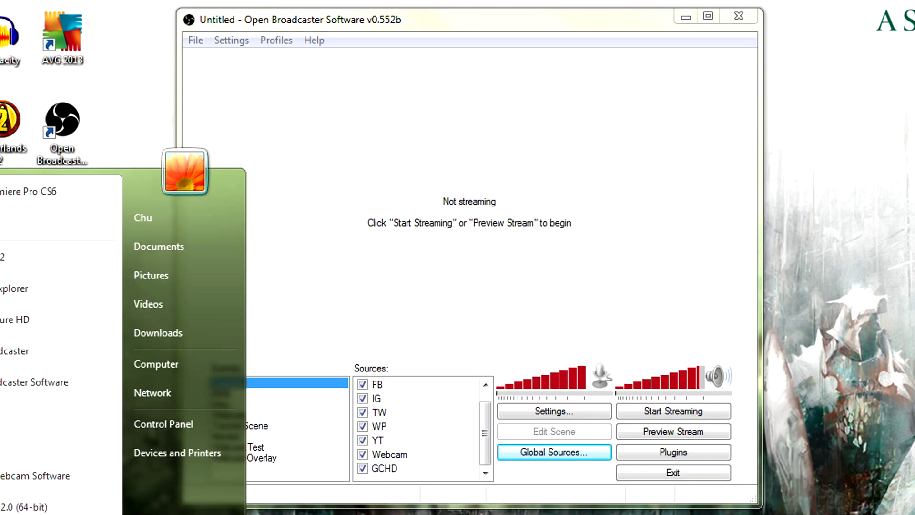
type("photoshop")
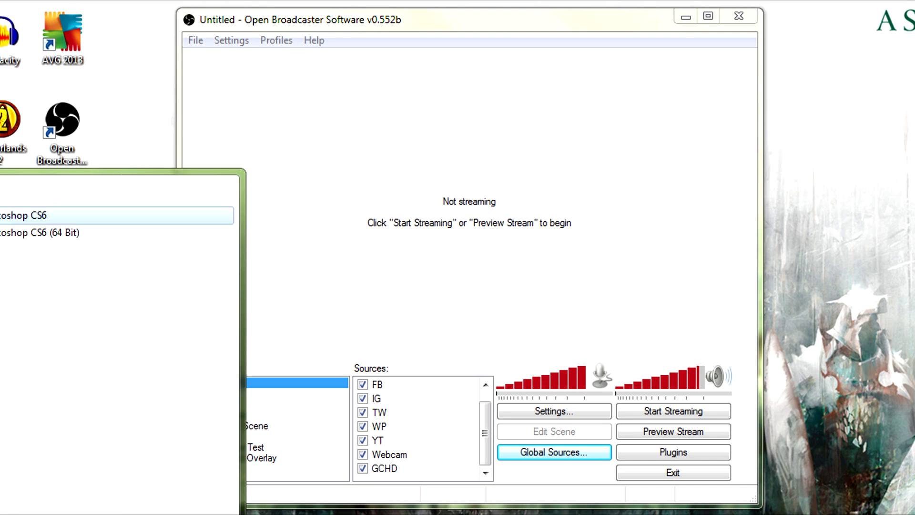
key("Return")
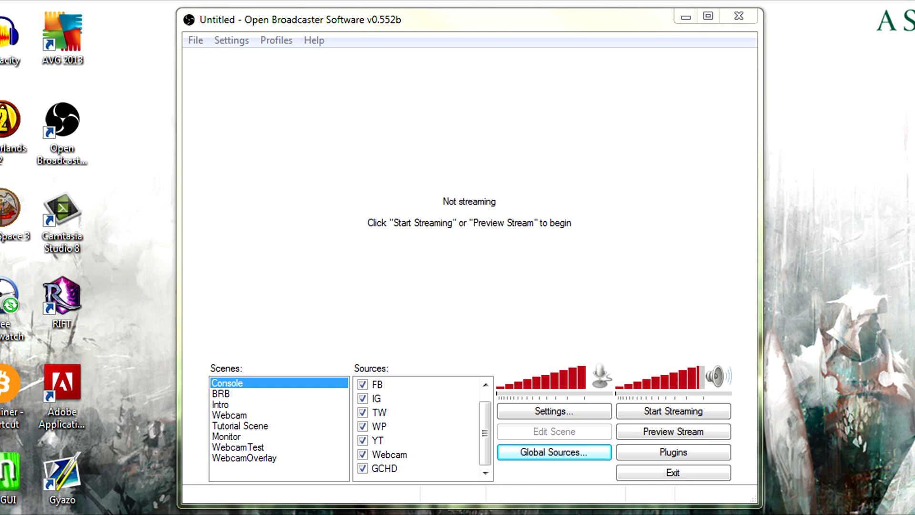
key("super")
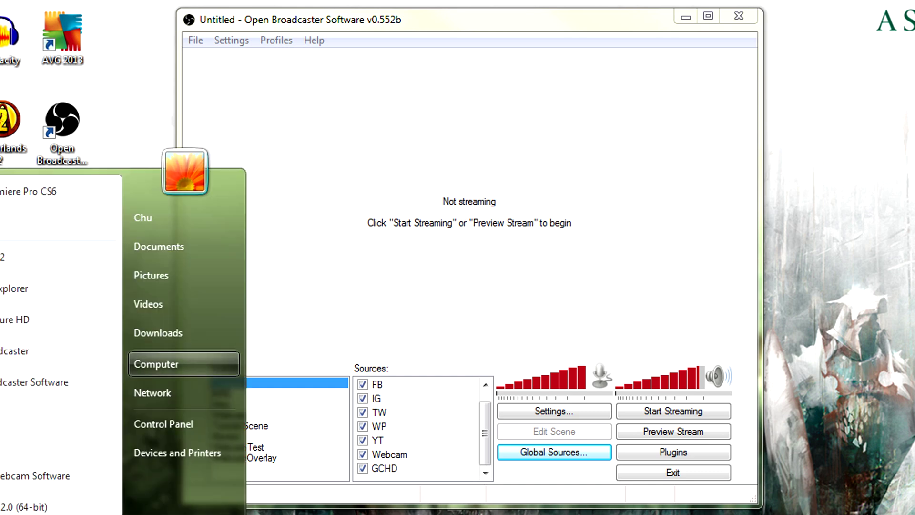
left_click(143, 364)
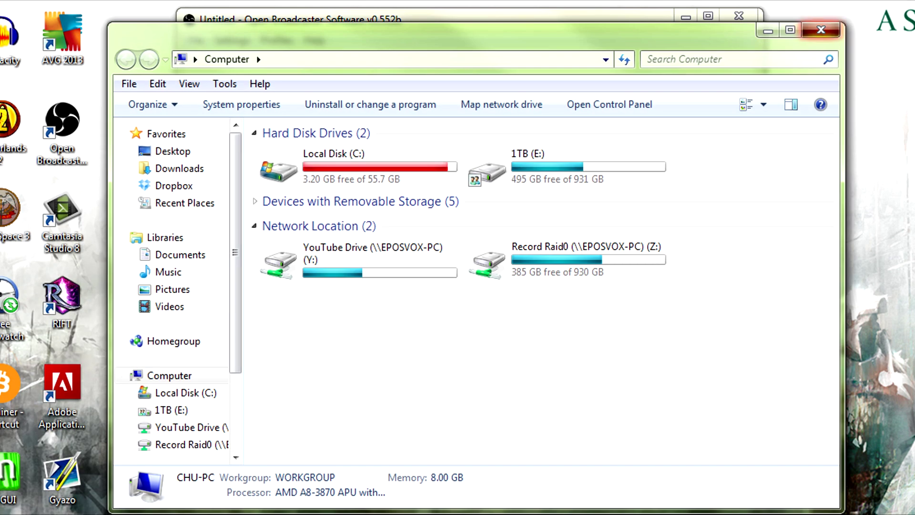
left_click(817, 33)
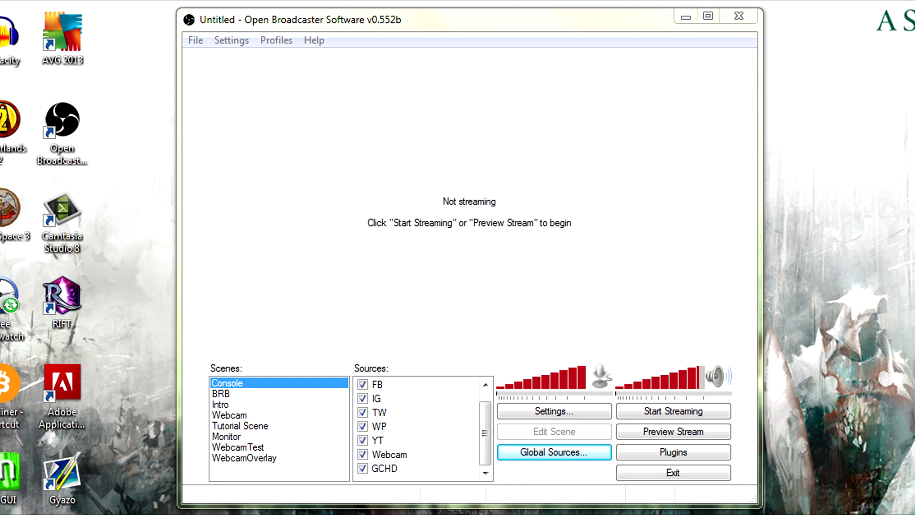
Check the WebcamOverlay scene's sources and preview the BRB scene, then stop the preview.
left_click(244, 458)
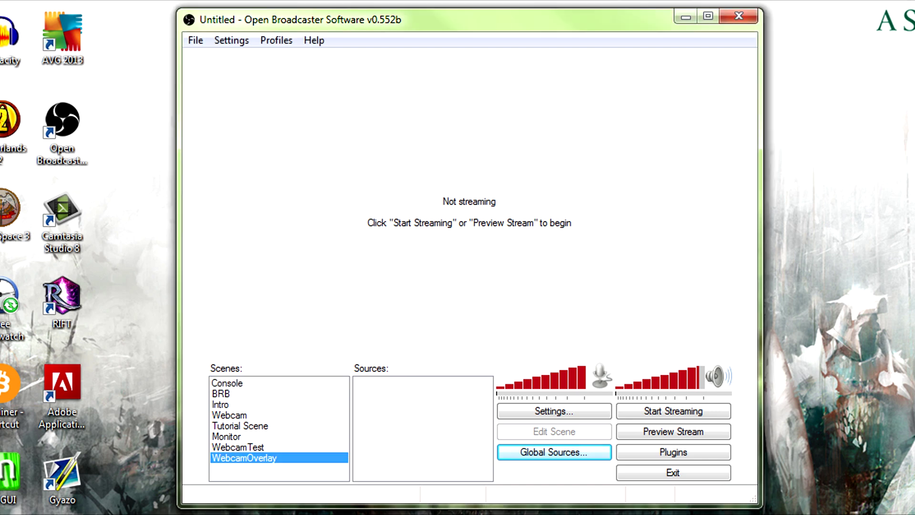
left_click(221, 394)
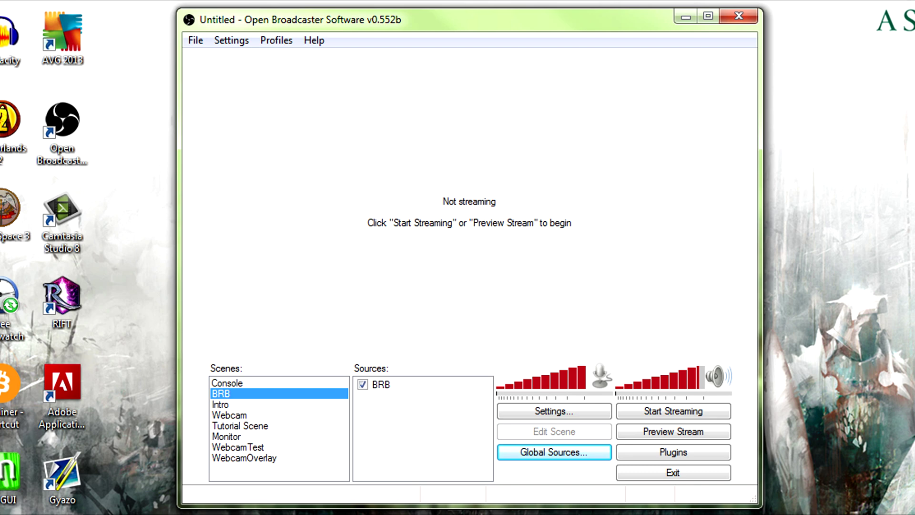
left_click(673, 431)
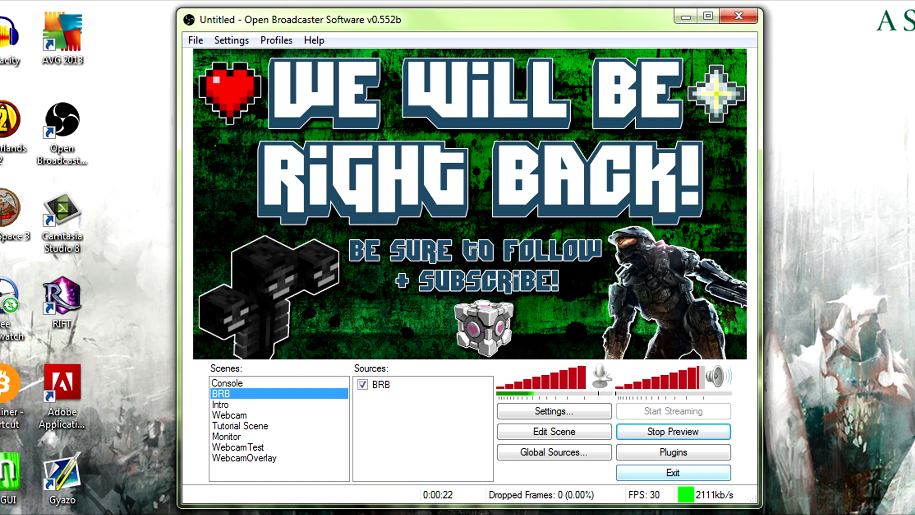
left_click(673, 431)
Add the Webcam global source to the BRB scene.
right_click(444, 425)
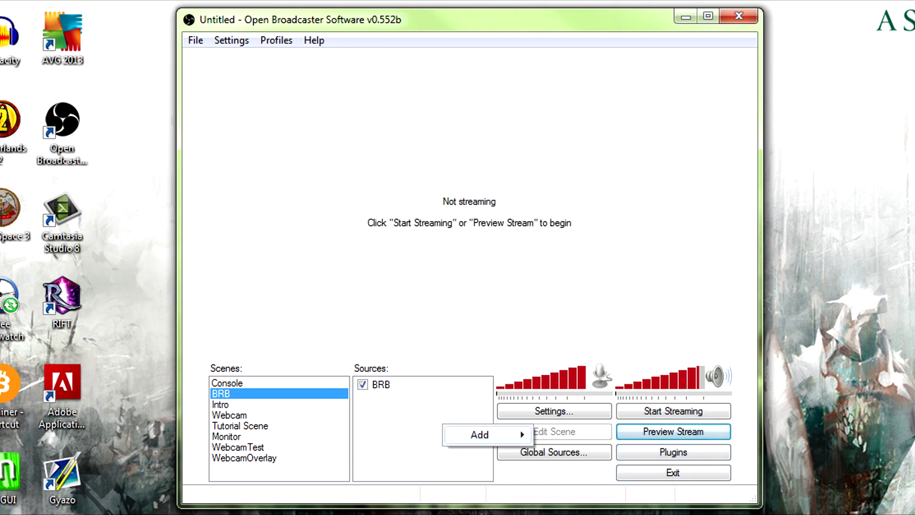
mouse_move(480, 435)
mouse_move(596, 506)
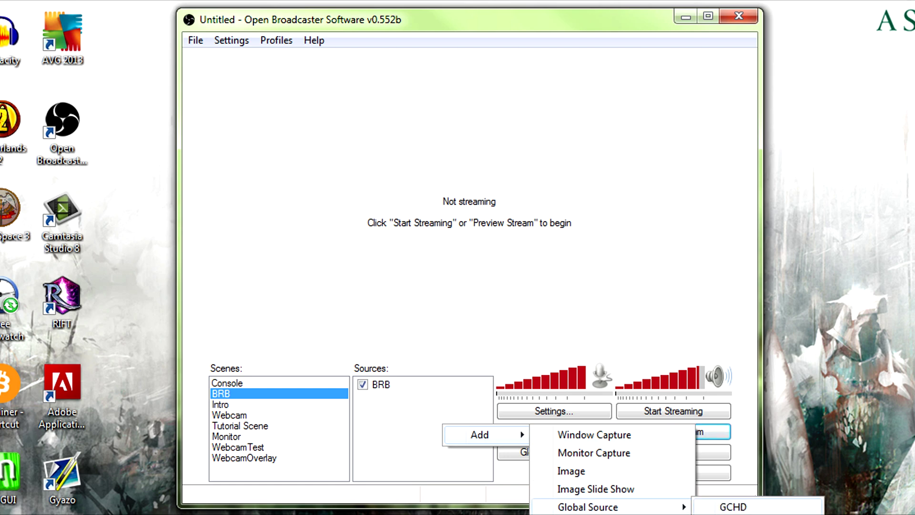
left_click(733, 514)
left_click(558, 295)
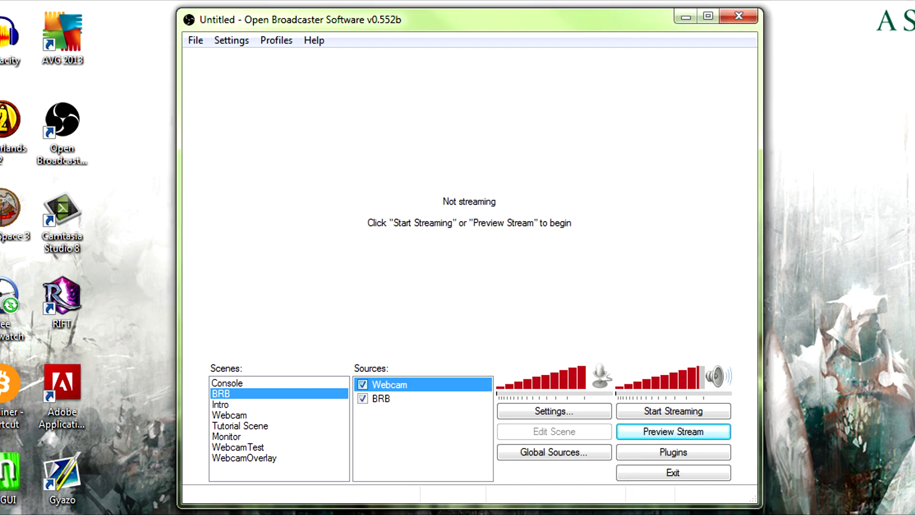
Preview the BRB scene and, in scene editing, shrink the webcam to about half width and place it against the image's right edge.
left_click(673, 431)
left_click(673, 431)
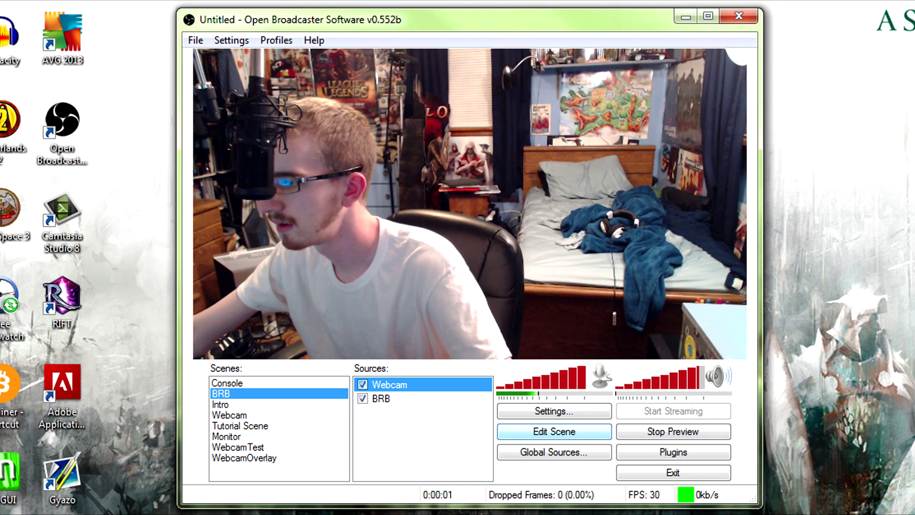
left_click(554, 432)
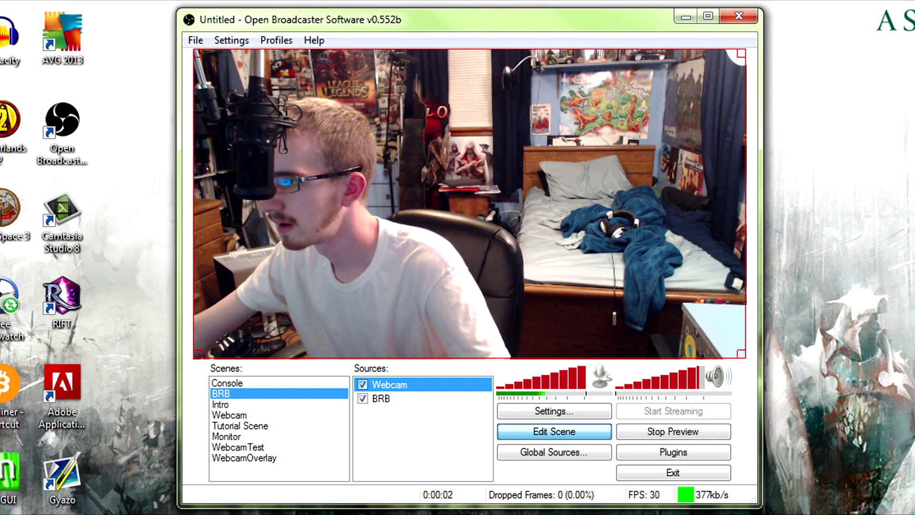
left_click_drag(742, 354, 391, 160)
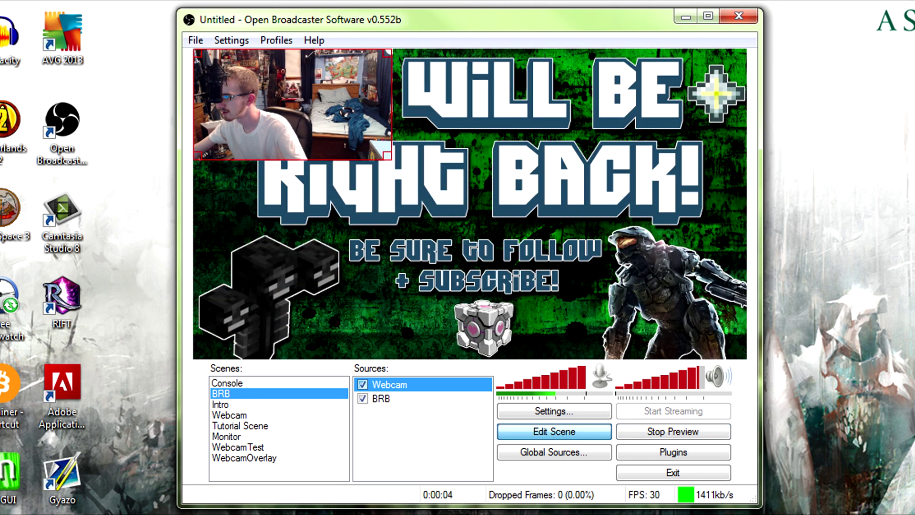
left_click_drag(334, 119, 609, 150)
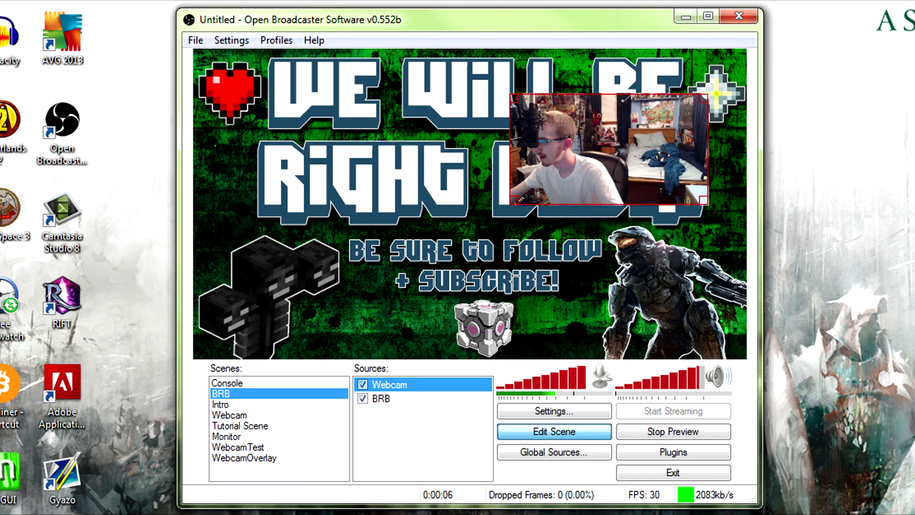
left_click_drag(514, 201, 442, 242)
left_click_drag(574, 170, 612, 147)
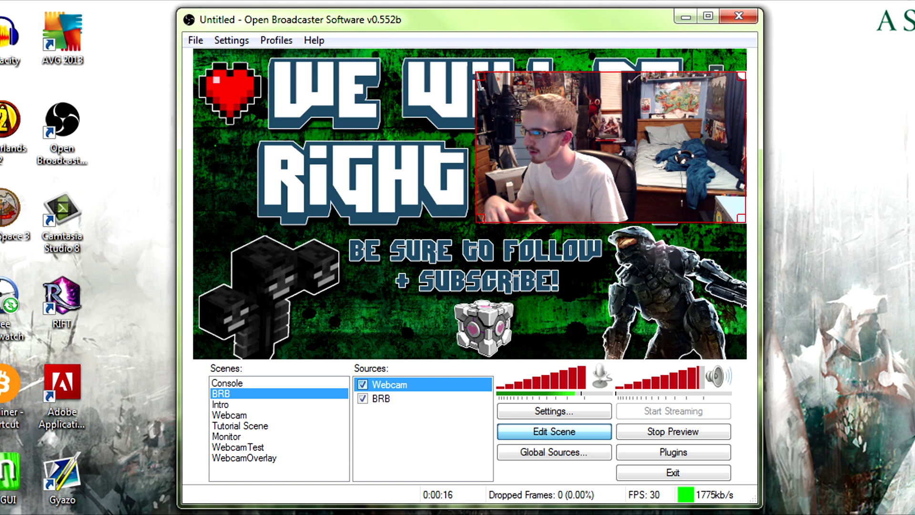
left_click(673, 431)
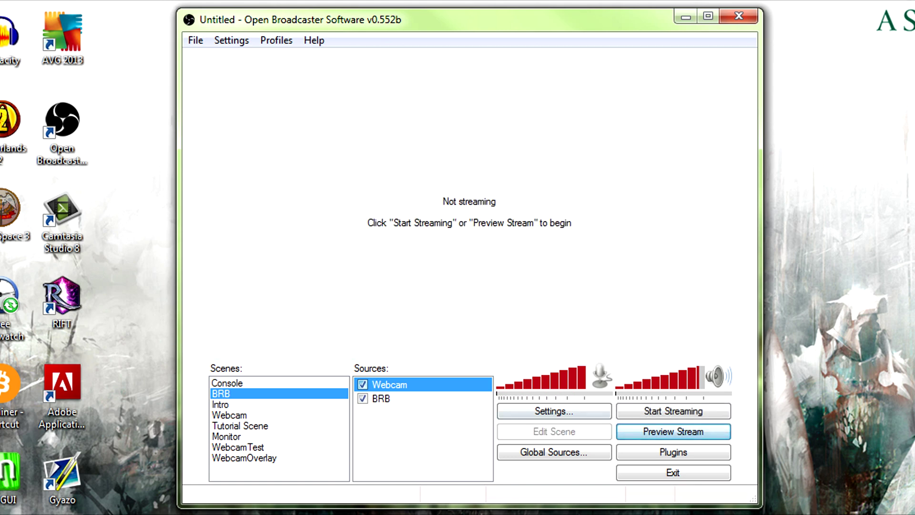
Remove the Webcam source from the BRB scene.
right_click(424, 388)
left_click(470, 462)
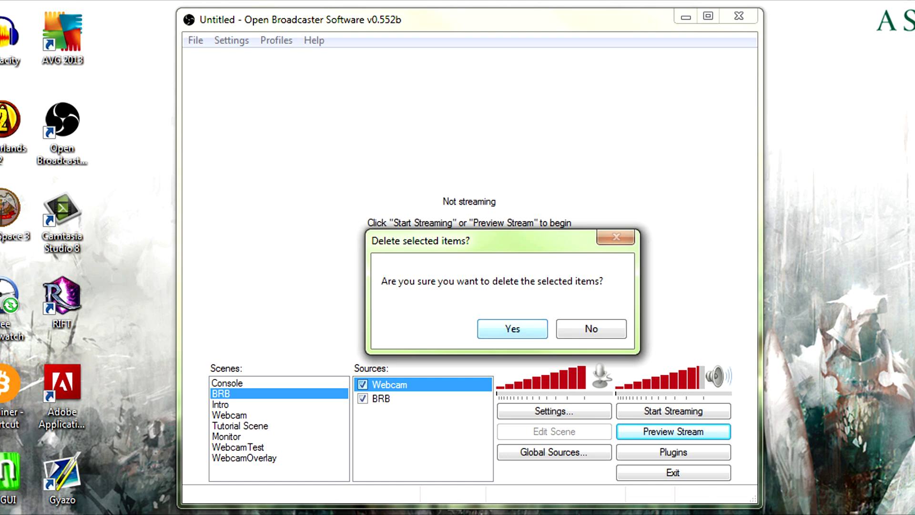
key("Return")
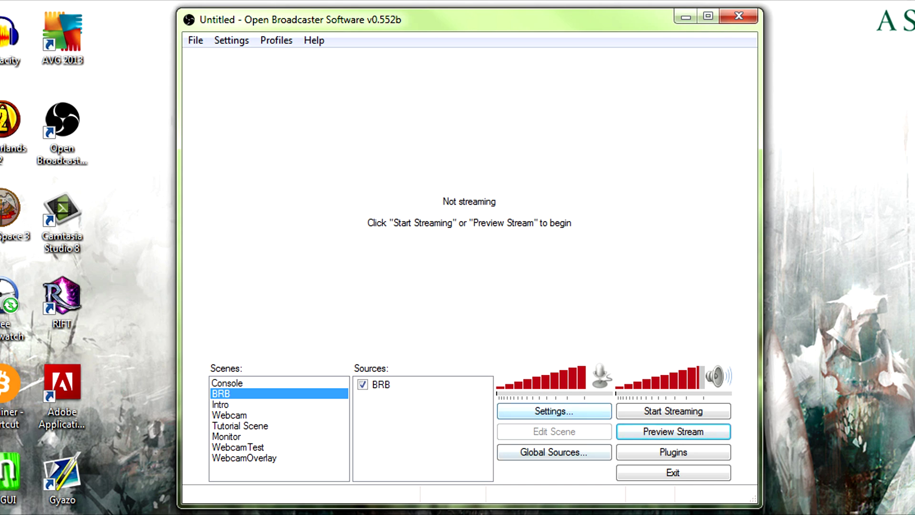
Review the list of global sources and close it.
left_click(554, 452)
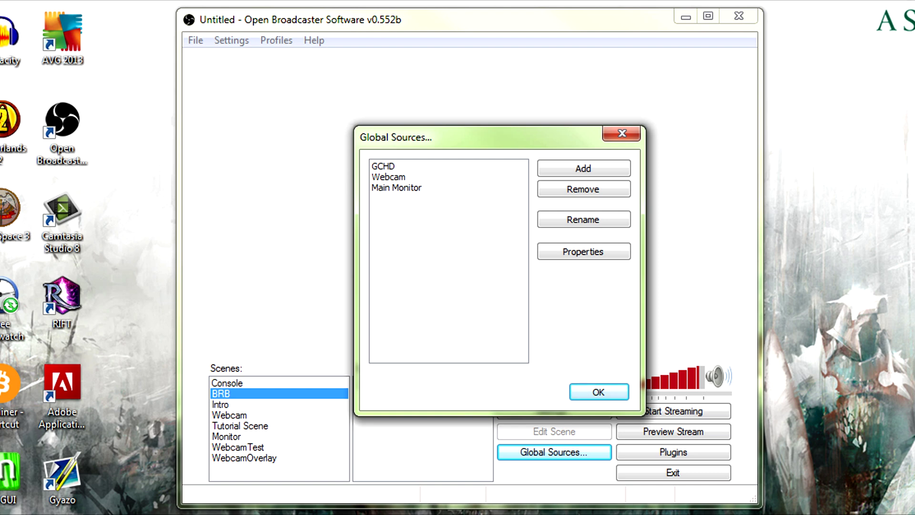
left_click(599, 392)
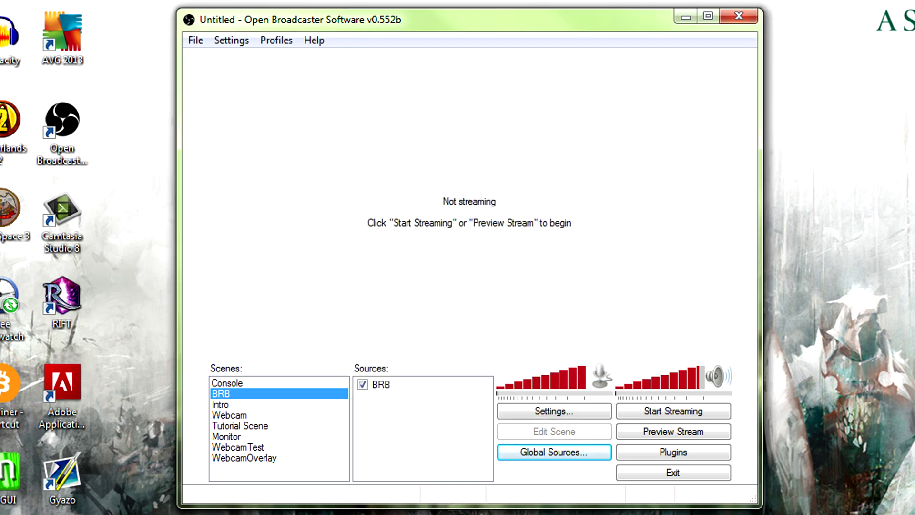